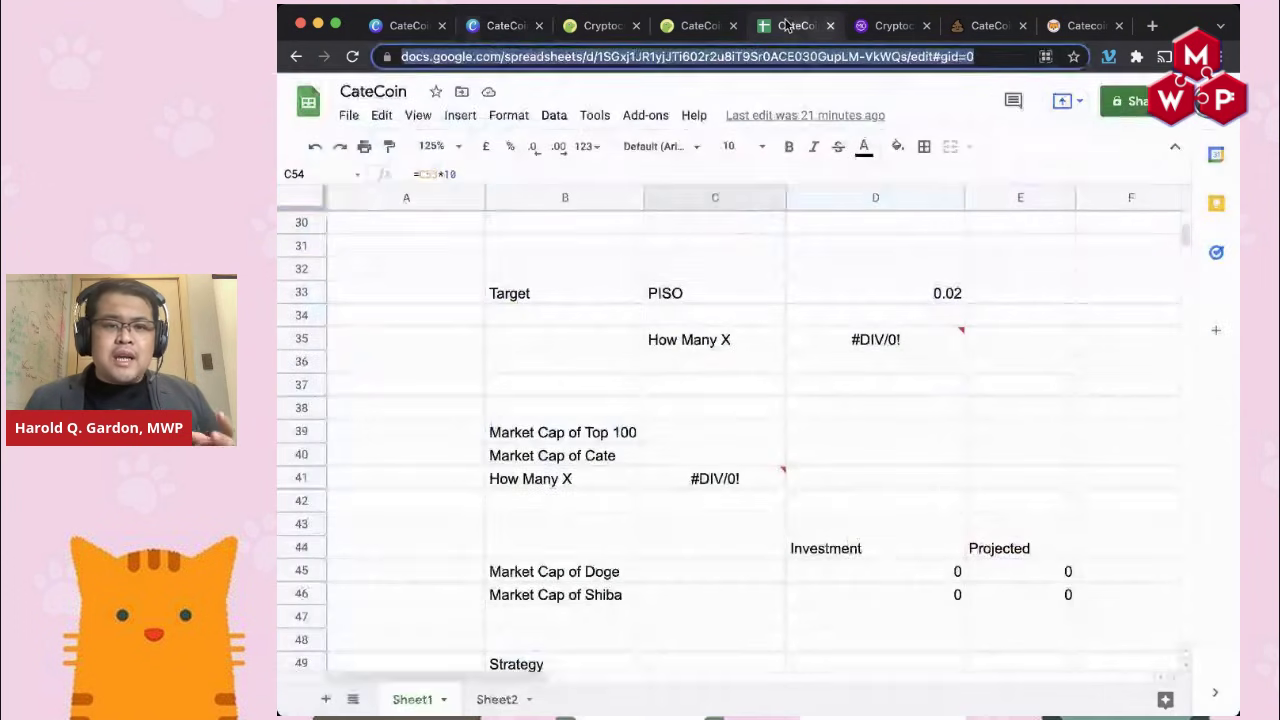
Step: Copy CateCoin's price, 0.00000718, from its CoinGecko page into cell D34 below the PISO target in the CateCoin spreadsheet
left_click(786, 26)
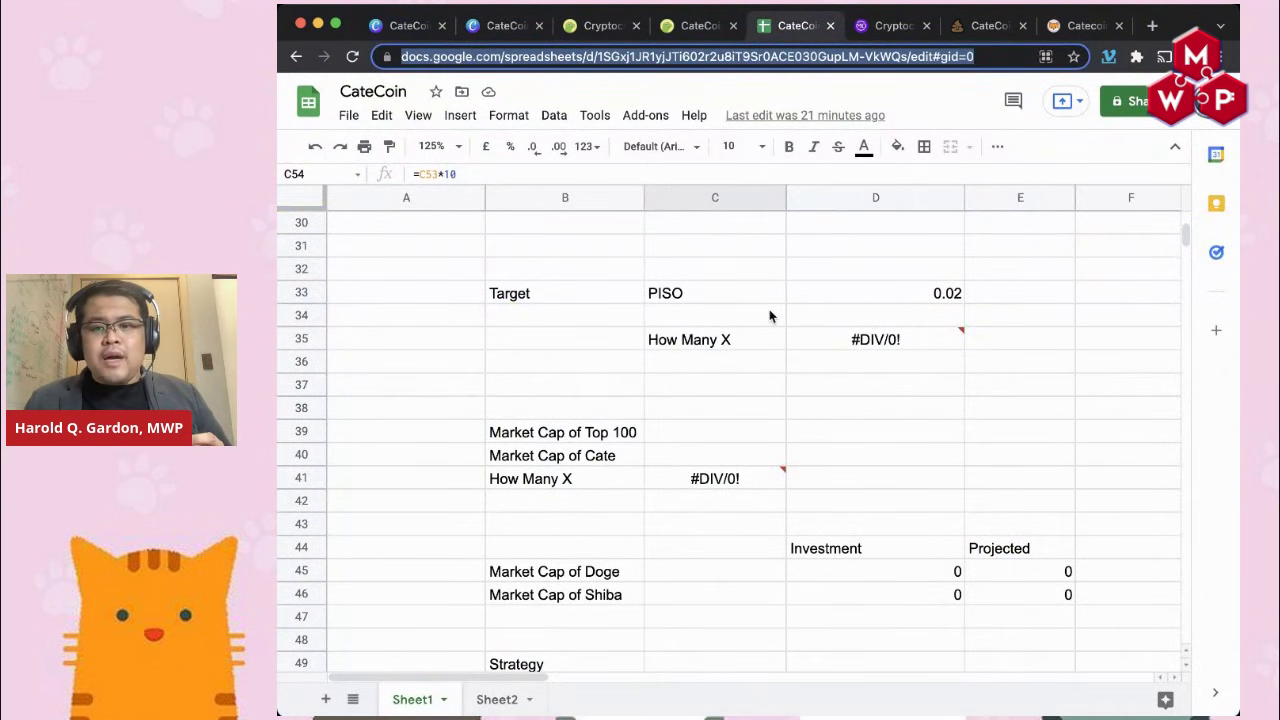
left_click(718, 27)
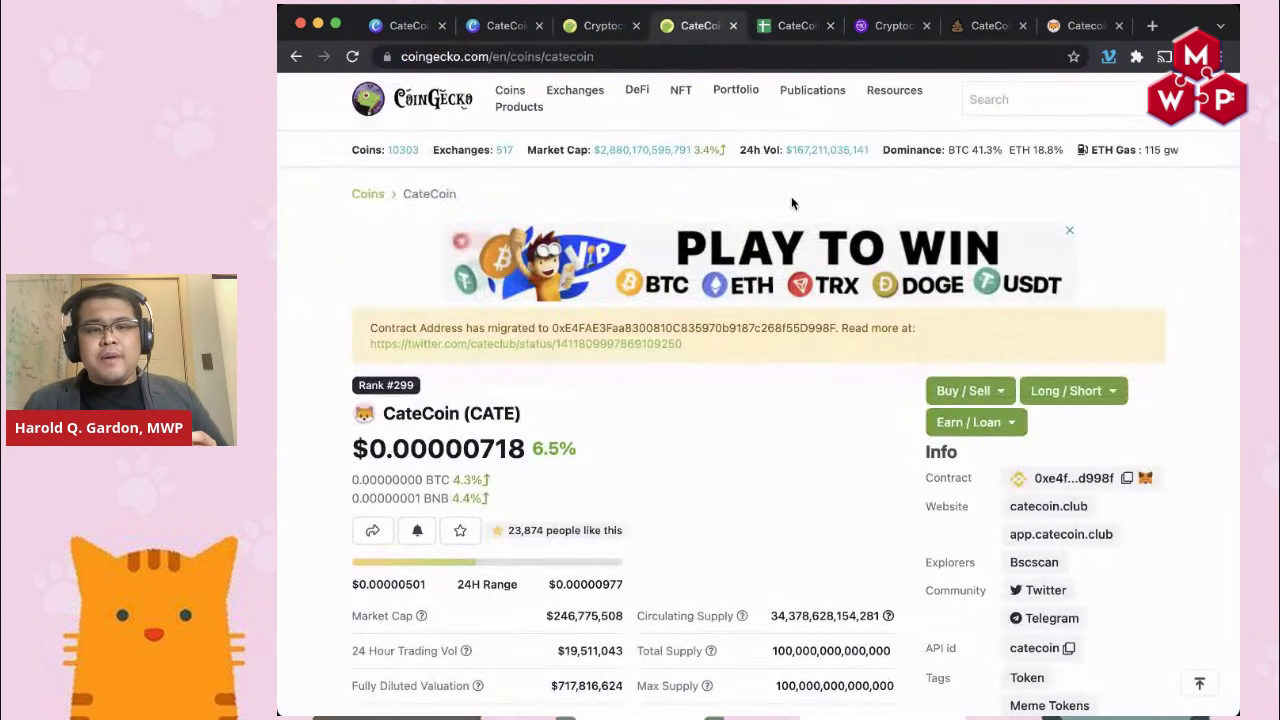
scroll(826, 397, "down", 1)
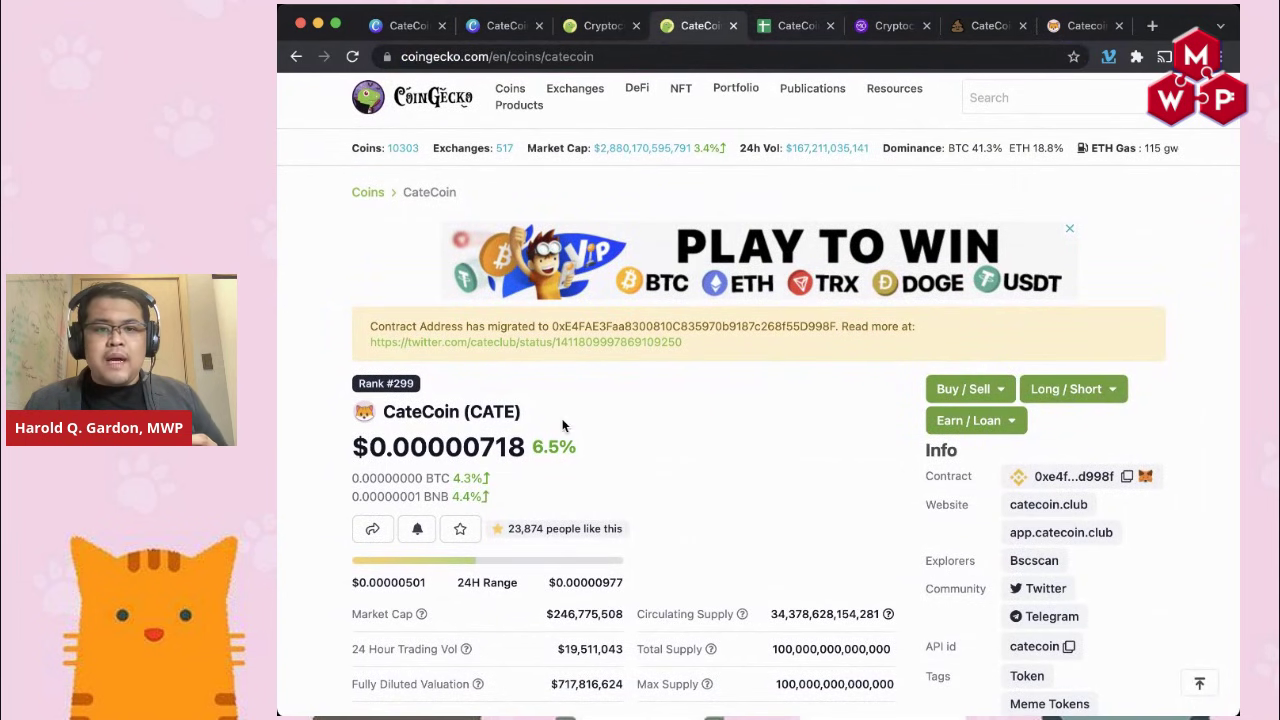
left_click_drag(528, 450, 372, 455)
key("ctrl+c")
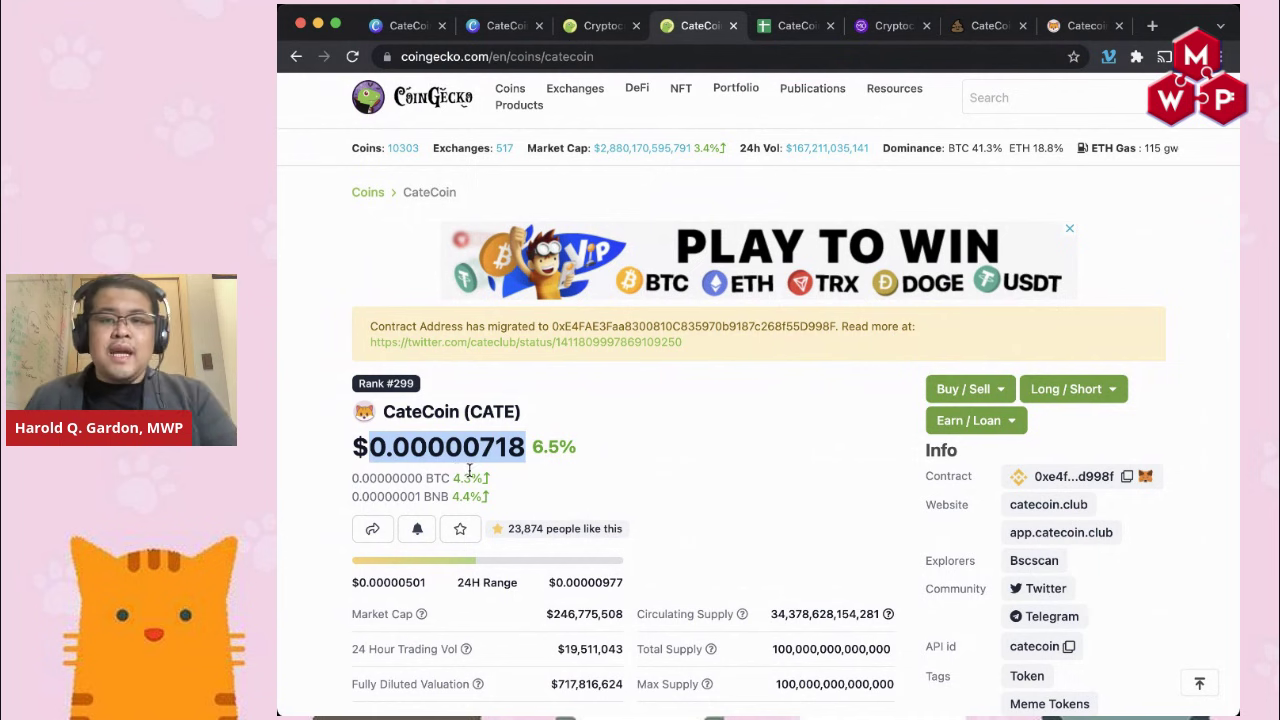
left_click(790, 26)
left_click(911, 323)
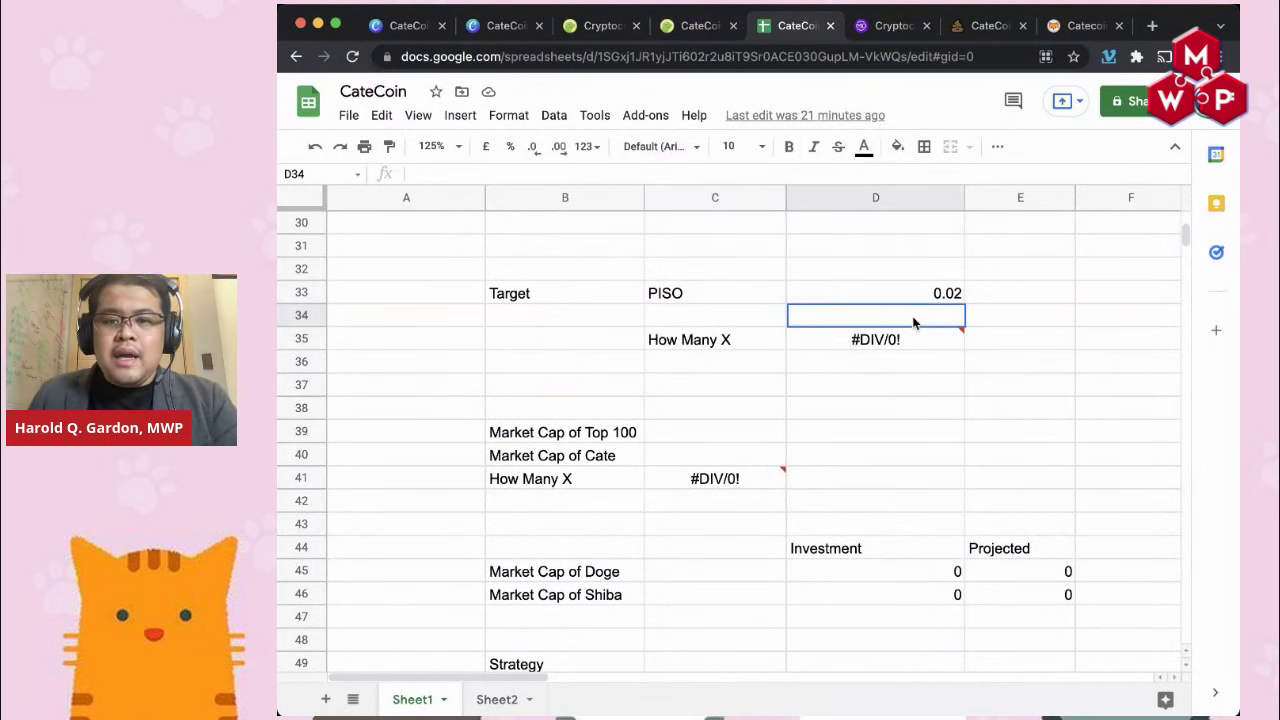
key("ctrl+v")
left_click(918, 352)
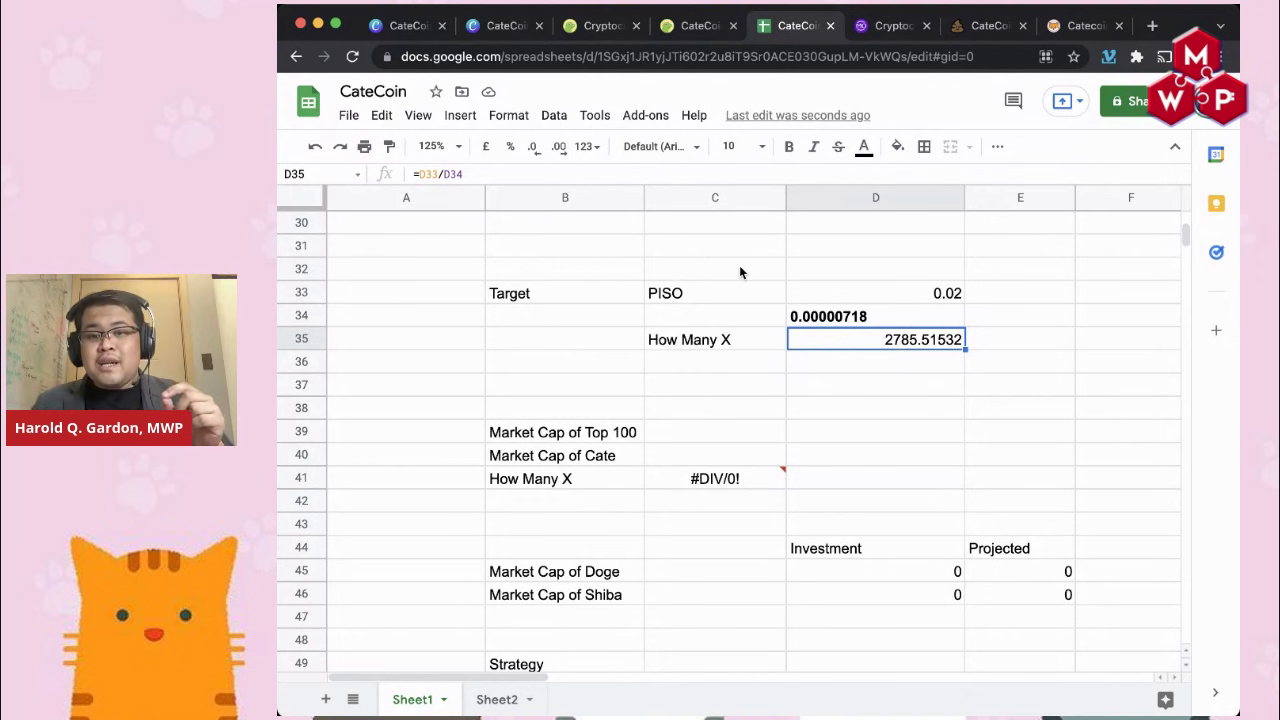
Step: Switch to the Canva presentation and advance from the "Kelan mag-Piso?" slide to the one with the CateCoin tweets
scroll(739, 268, "down", 1)
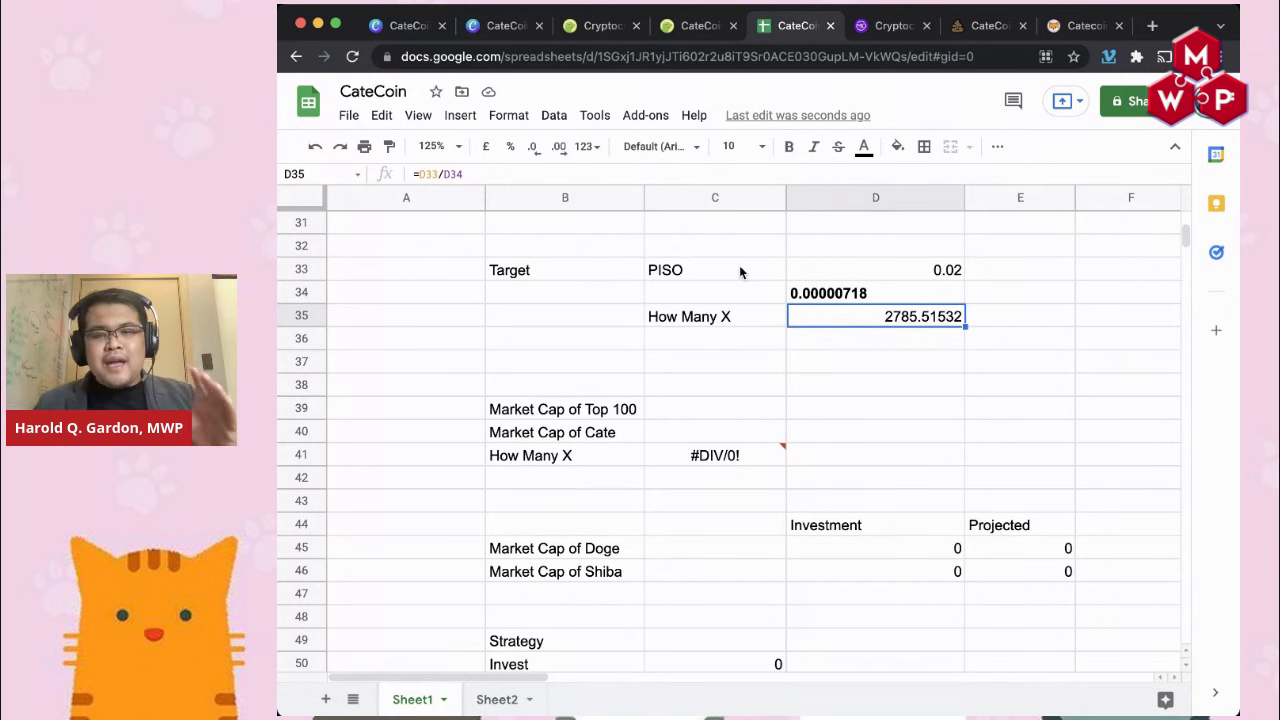
left_click(505, 33)
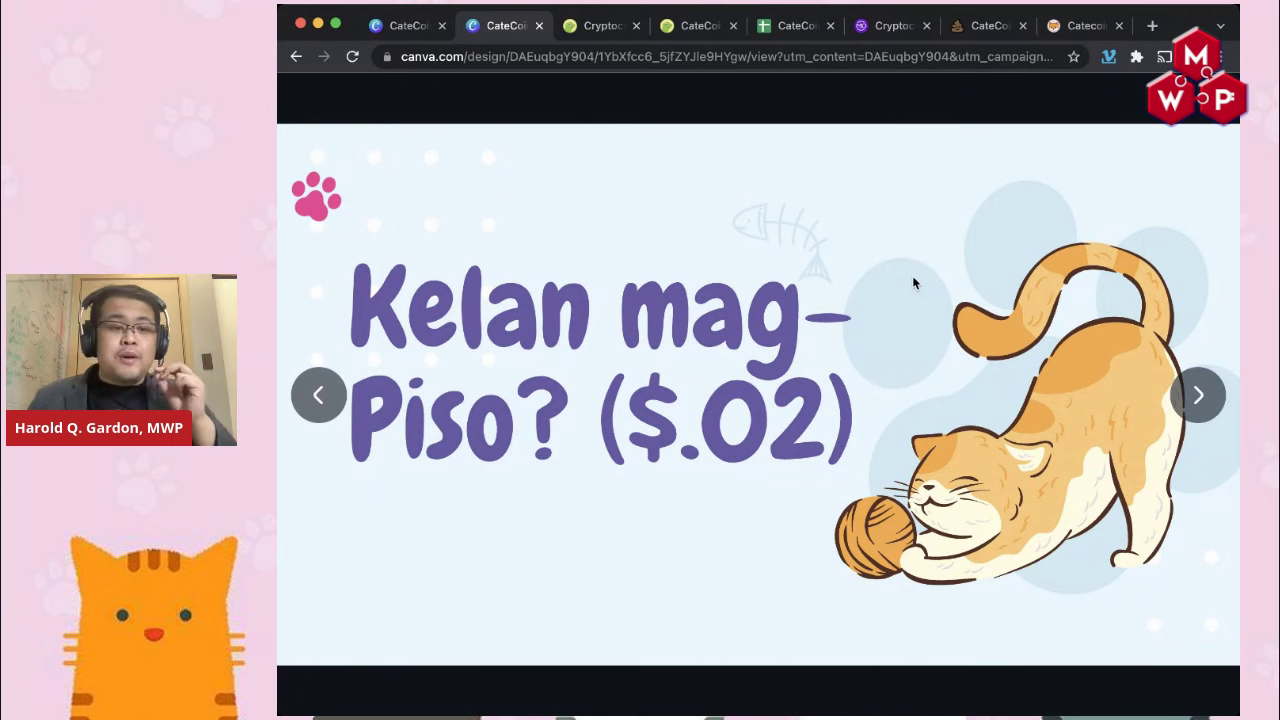
left_click(1172, 390)
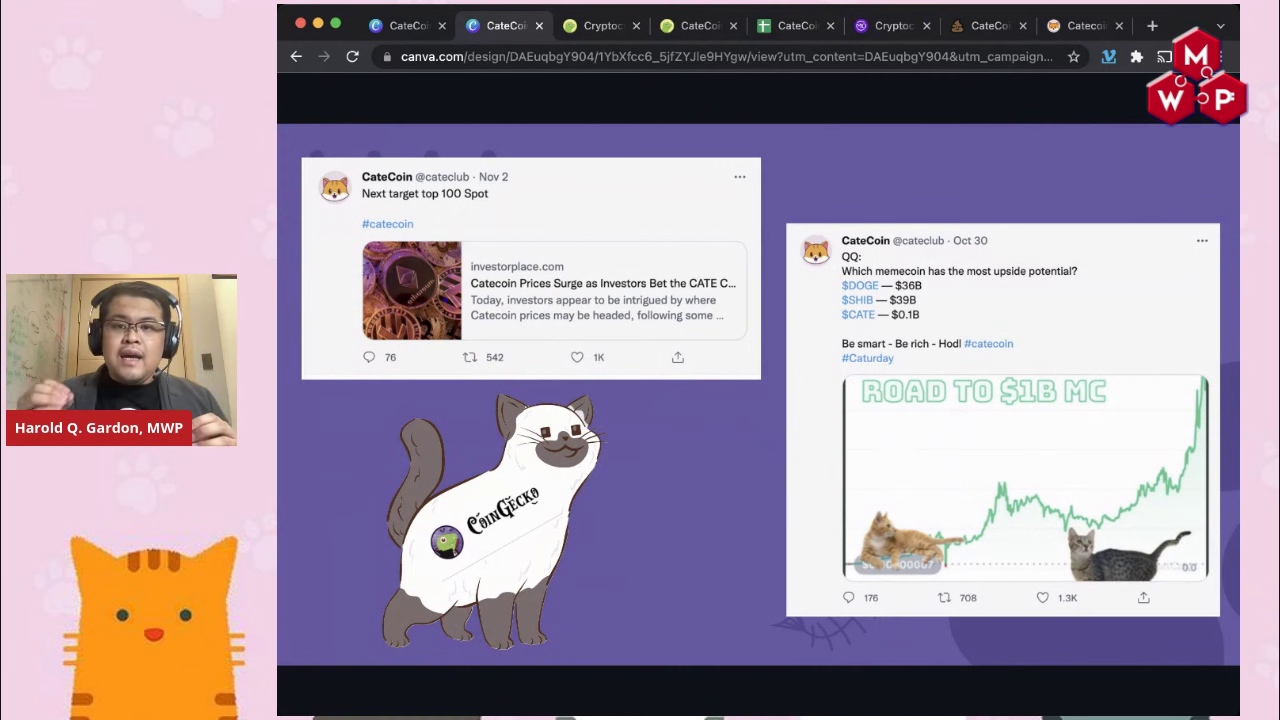
Step: Check CateCoin's rank and supply details on its CoinGecko page
left_click(695, 25)
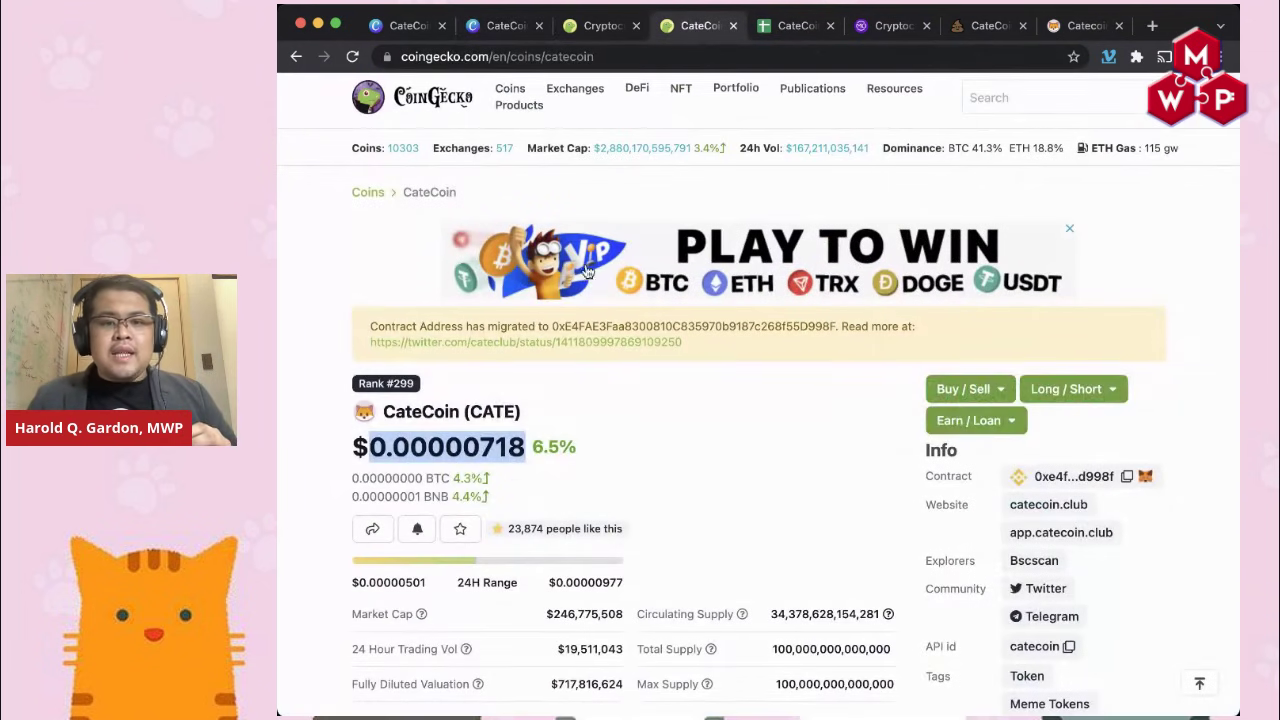
left_click_drag(416, 384, 397, 384)
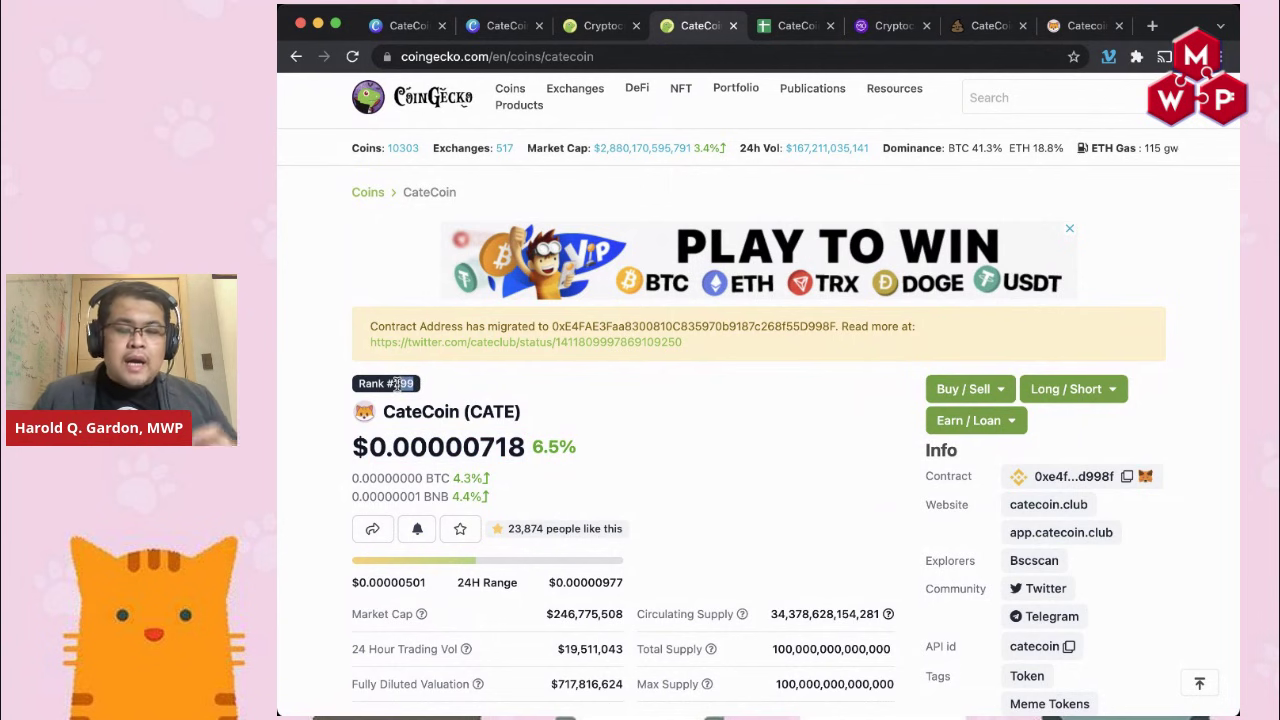
scroll(510, 455, "down", 1)
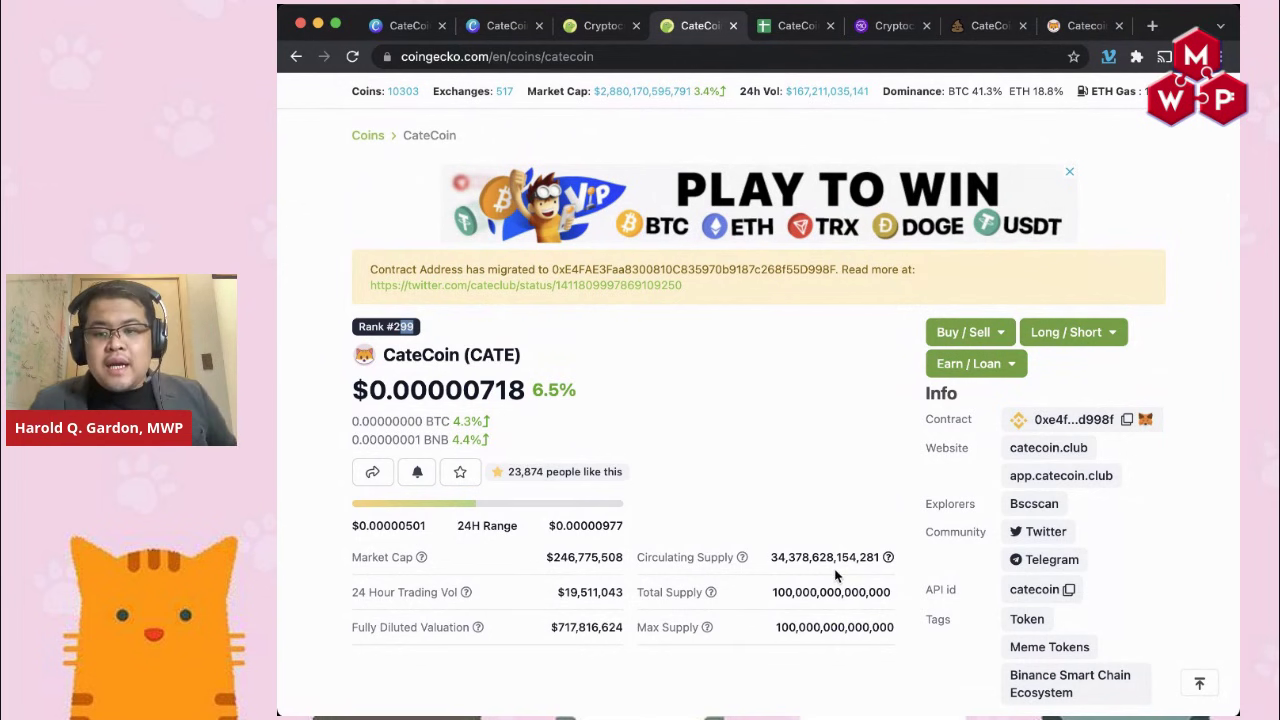
left_click(558, 28)
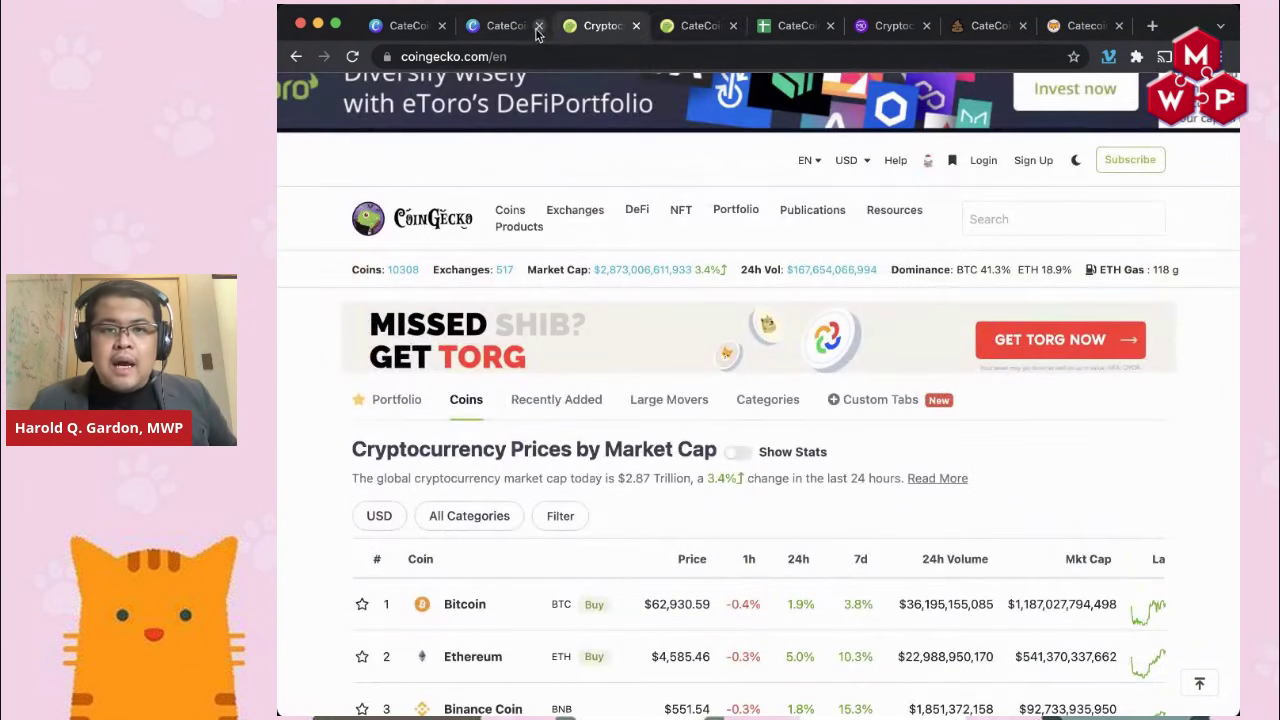
left_click(545, 33)
left_click(705, 28)
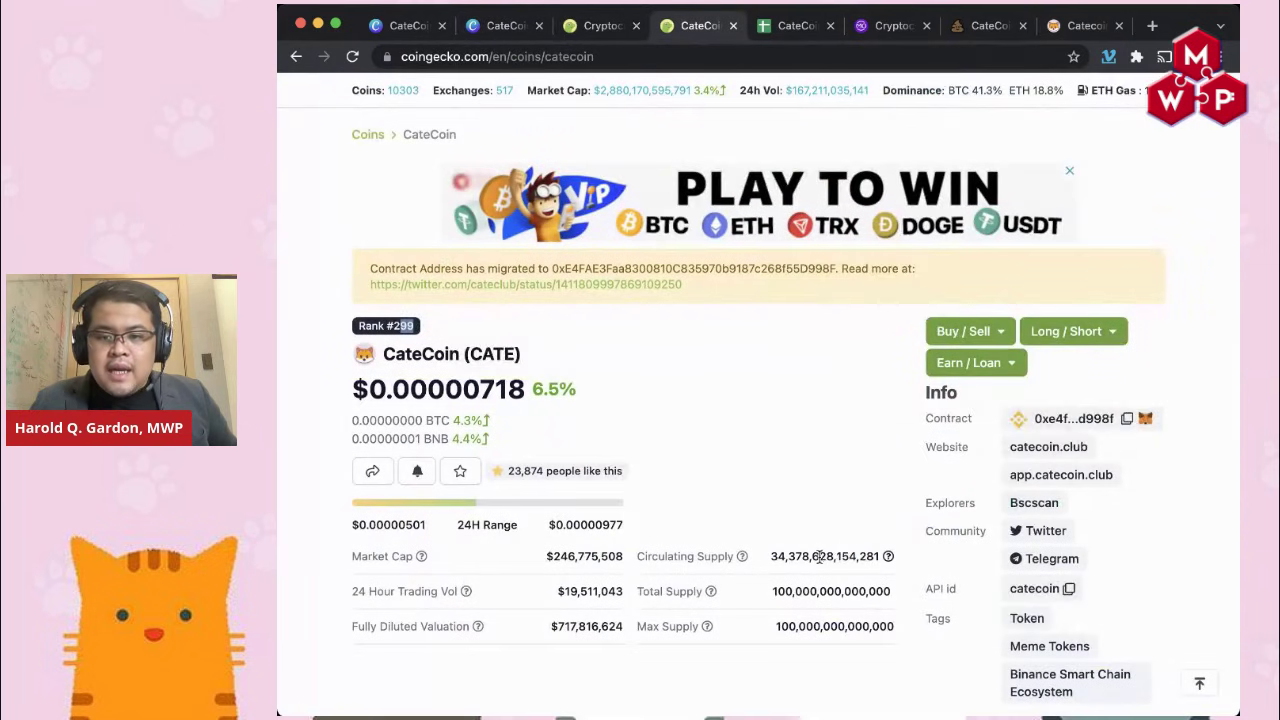
Step: Copy CateCoin's market cap, 246,775,508, from CoinGecko into cell C40 beside Market Cap of Cate in the spreadsheet
scroll(811, 541, "down", 1)
mouse_move(450, 515)
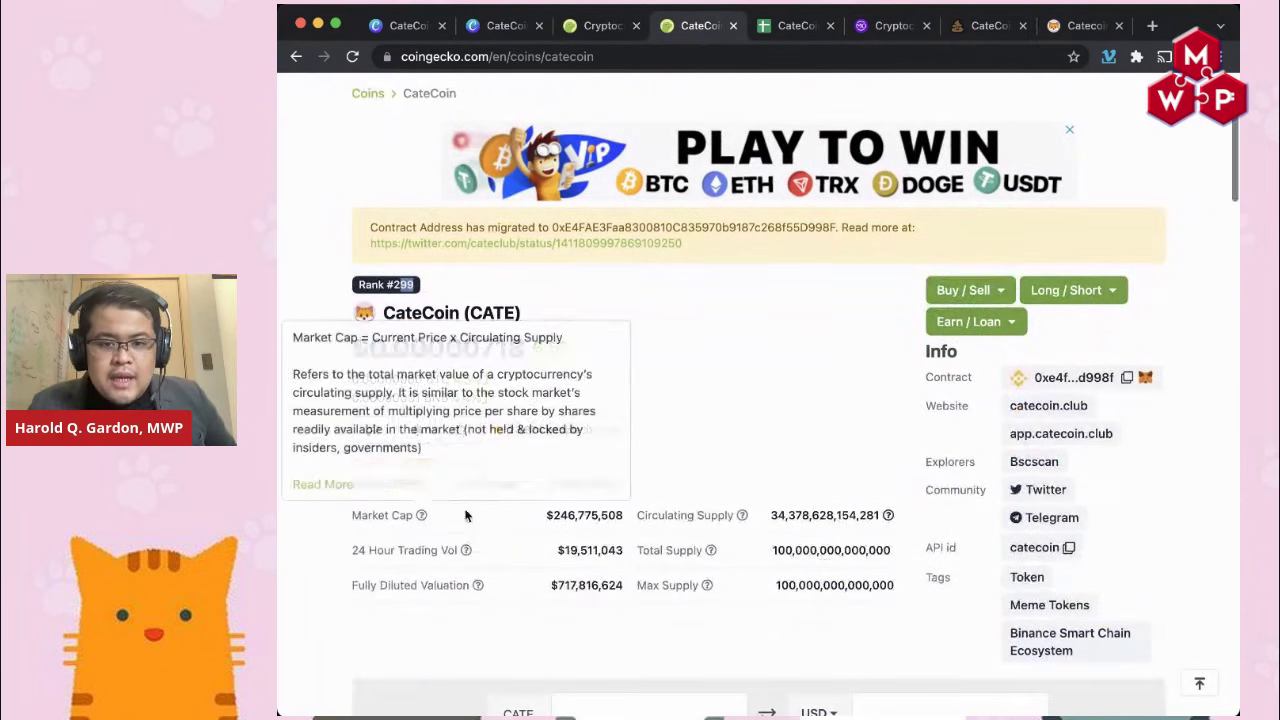
double_click(555, 515)
key("super+c")
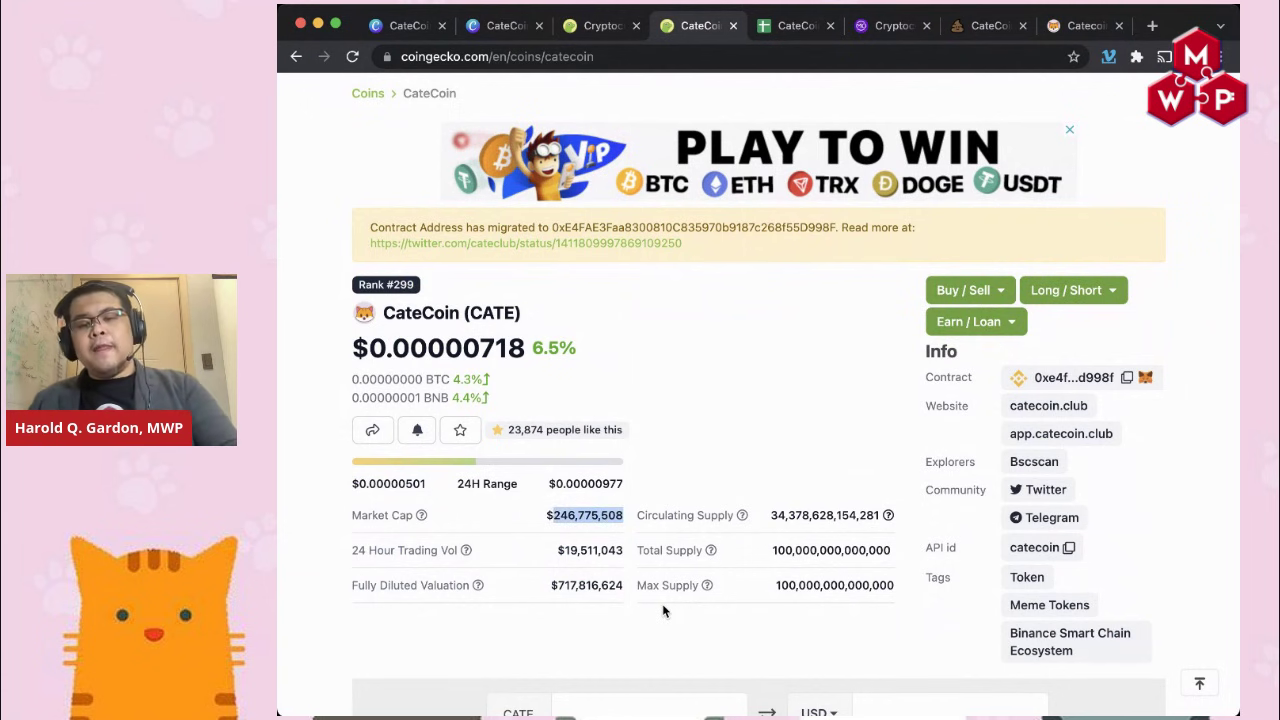
left_click(793, 27)
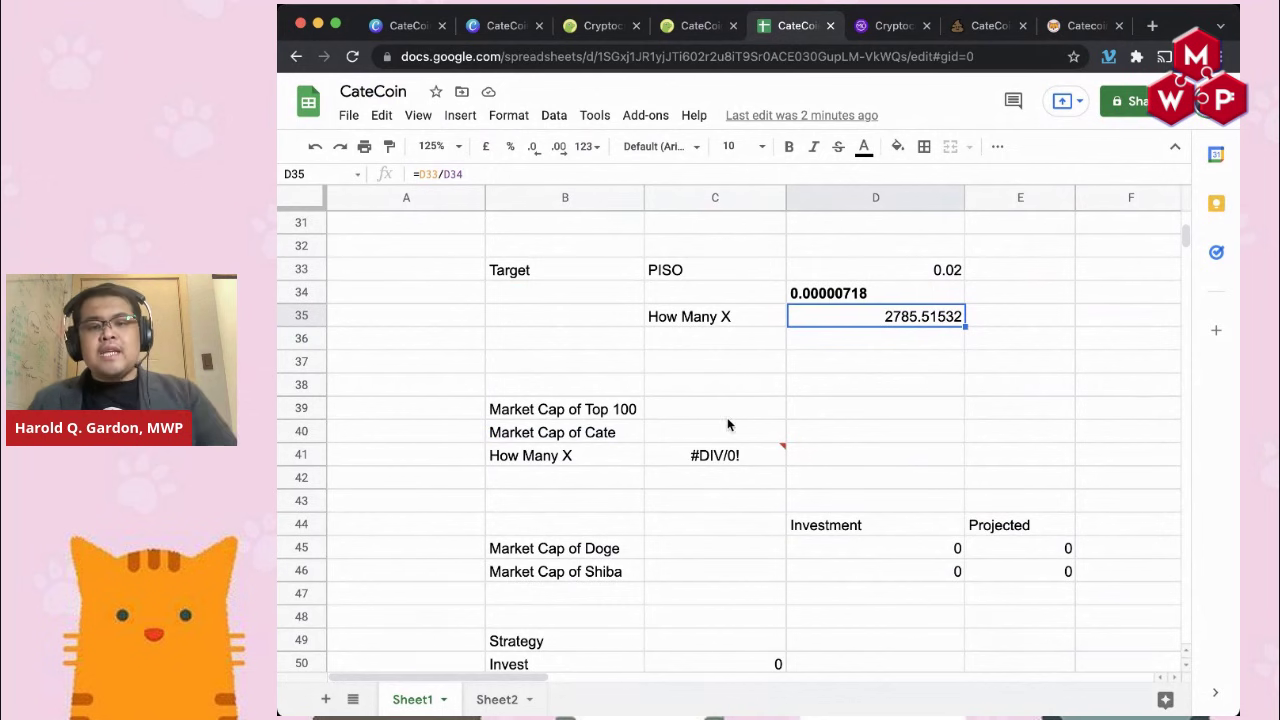
left_click(688, 434)
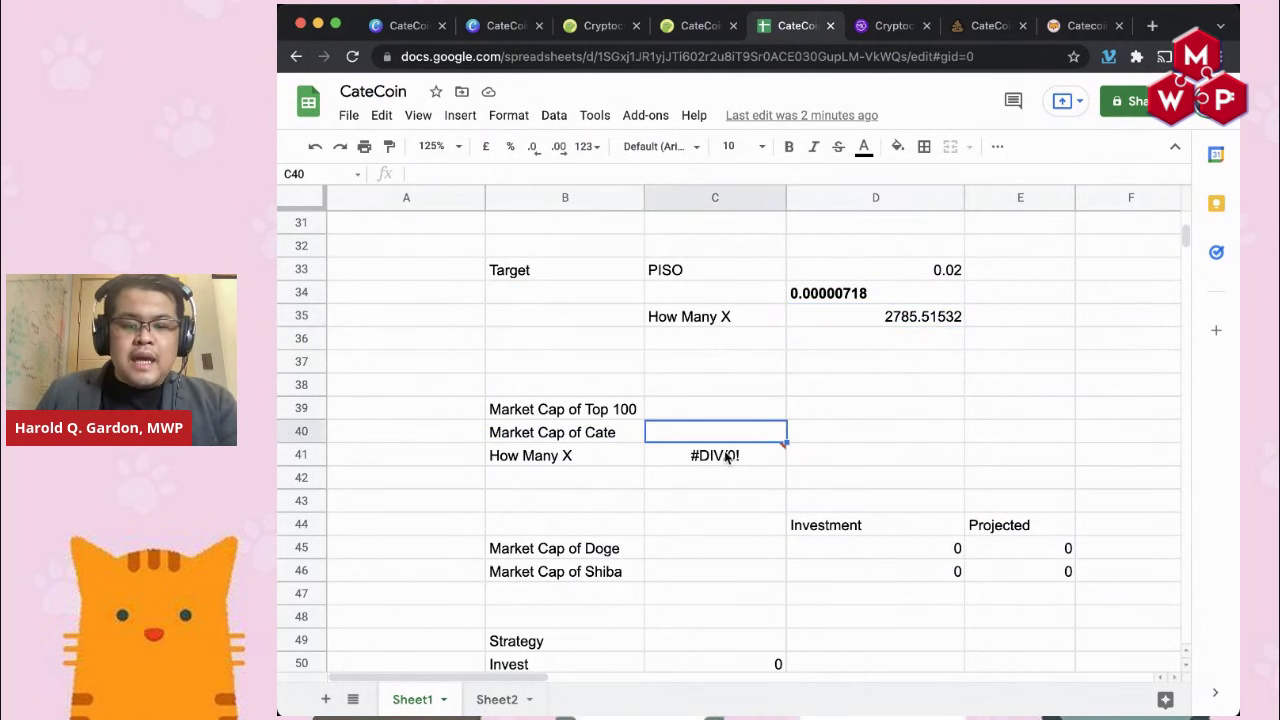
key("super+v")
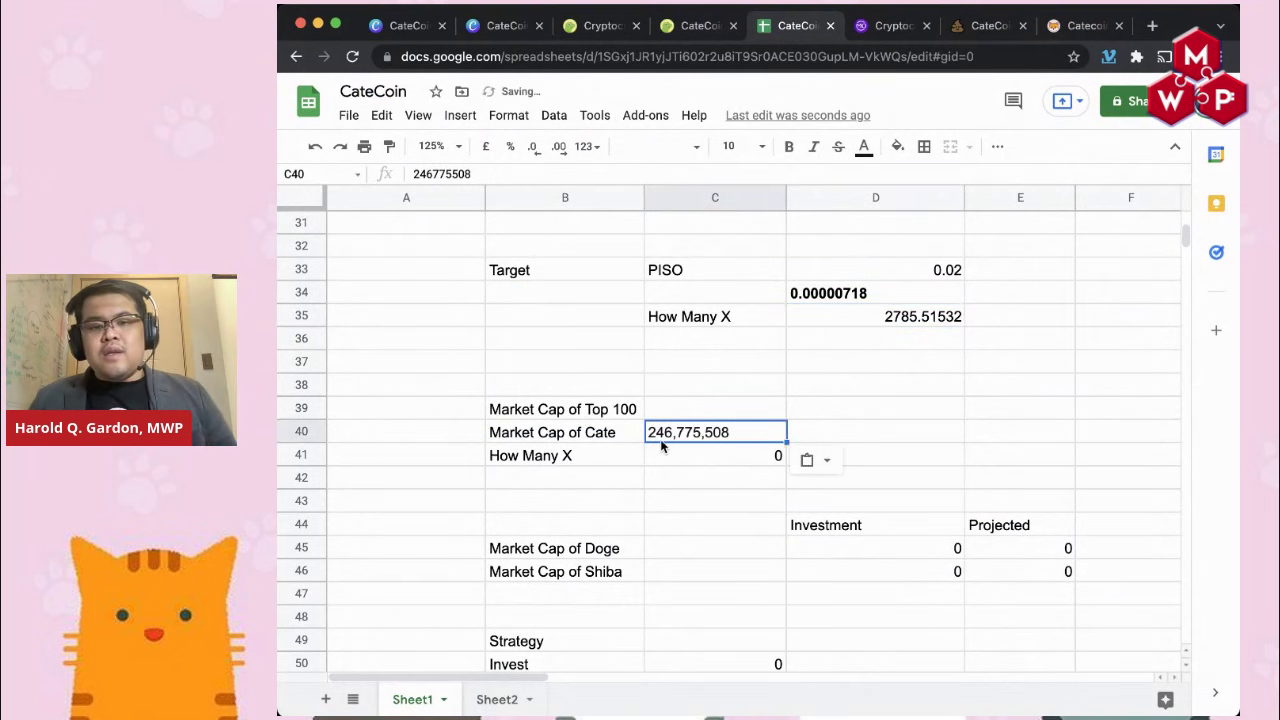
Step: Enter 1,000,000,000 as the Market Cap of Top 100 in cell C39
left_click(697, 414)
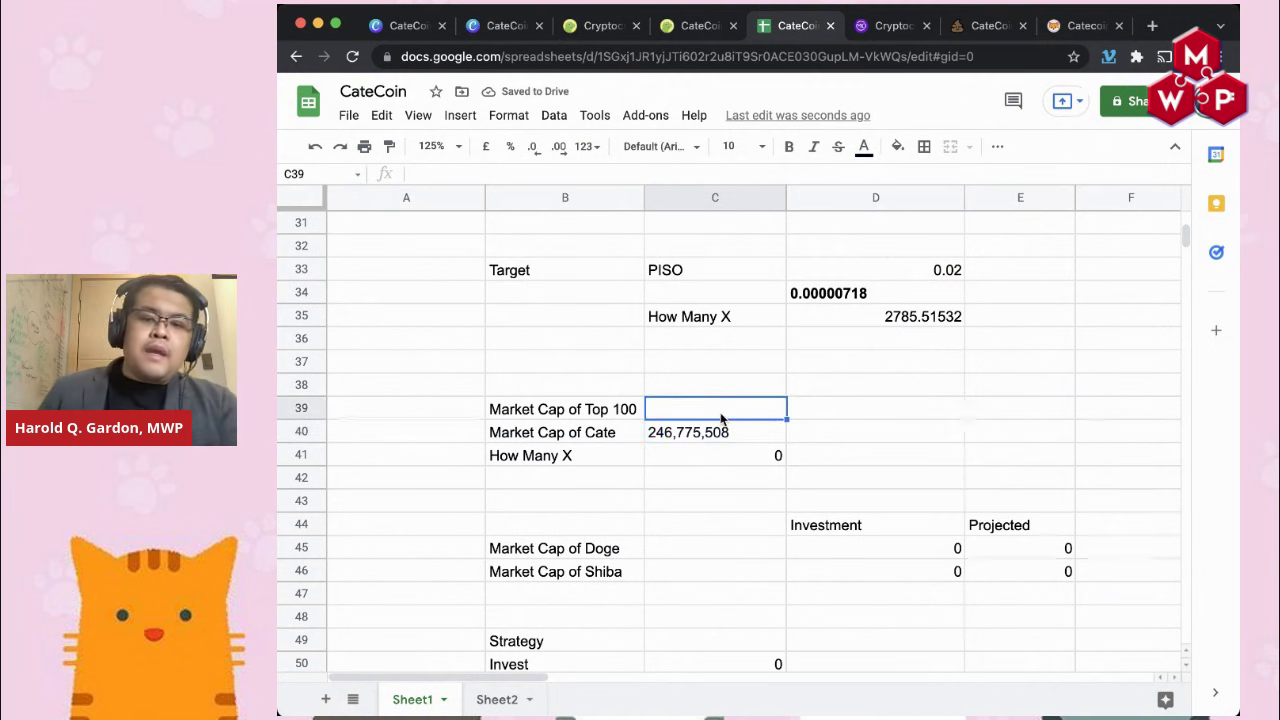
type("1,000")
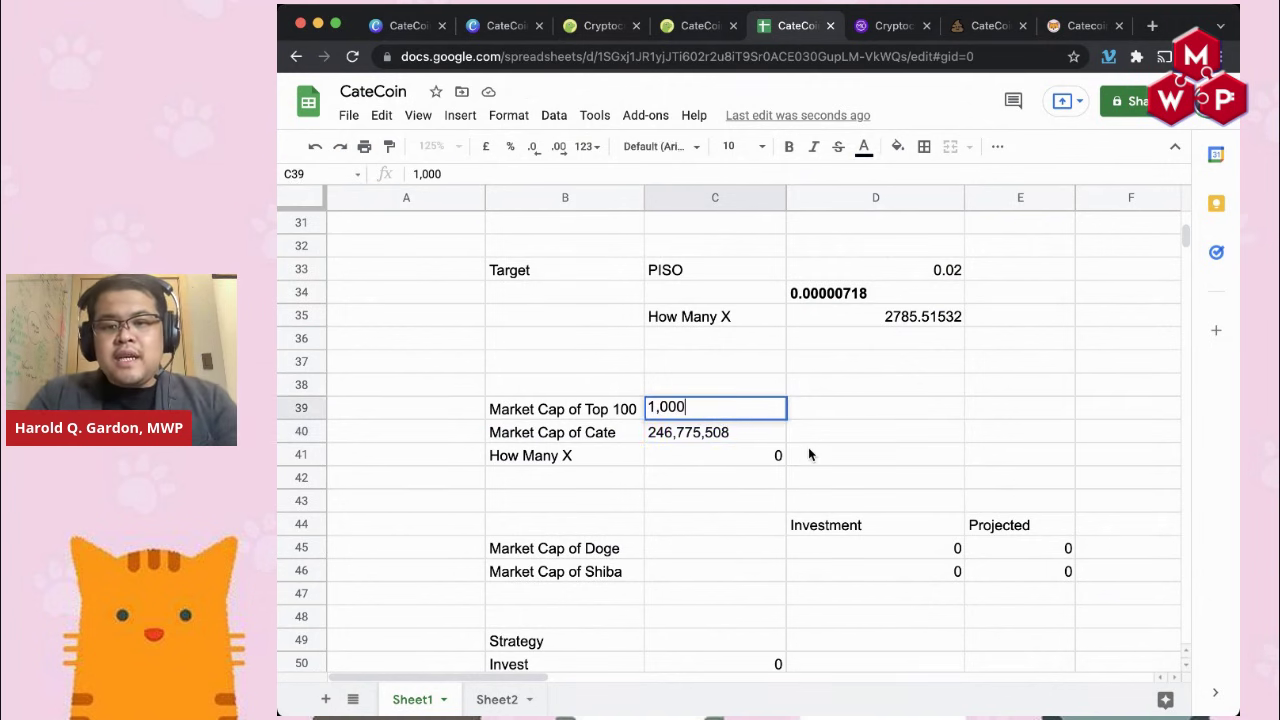
type(",000,000")
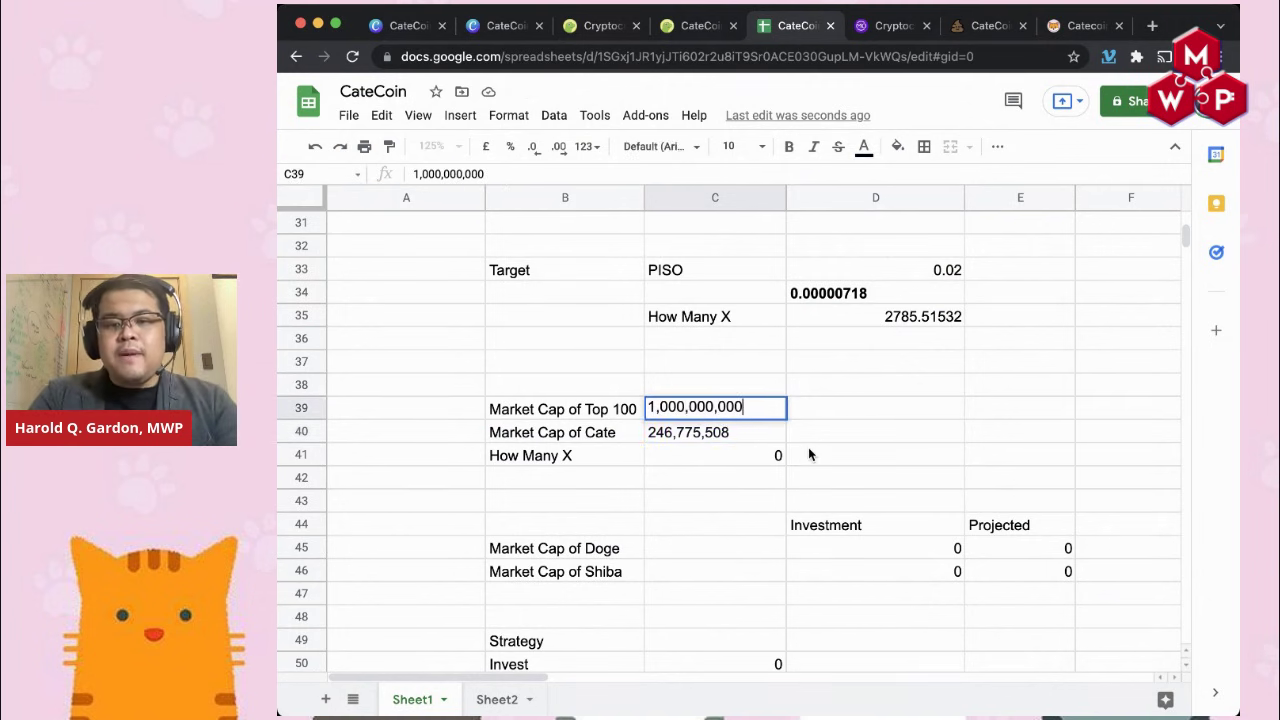
key("Return")
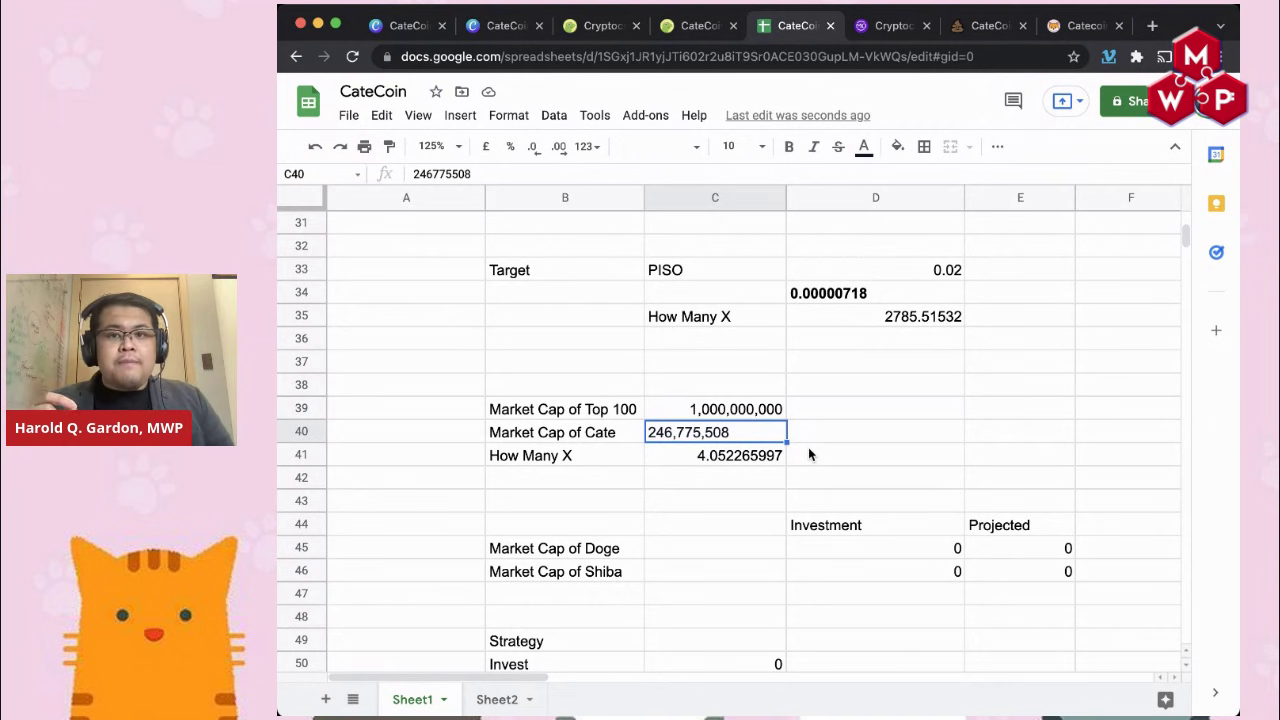
Step: Copy the market cap of the coin ranked 100 on CoinGecko, 1,412,242,793 for Zilliqa, into cell C39 beside Market Cap of Top 100
left_click(588, 33)
scroll(703, 356, "down", 15)
scroll(703, 356, "down", 12)
scroll(703, 356, "down", 13)
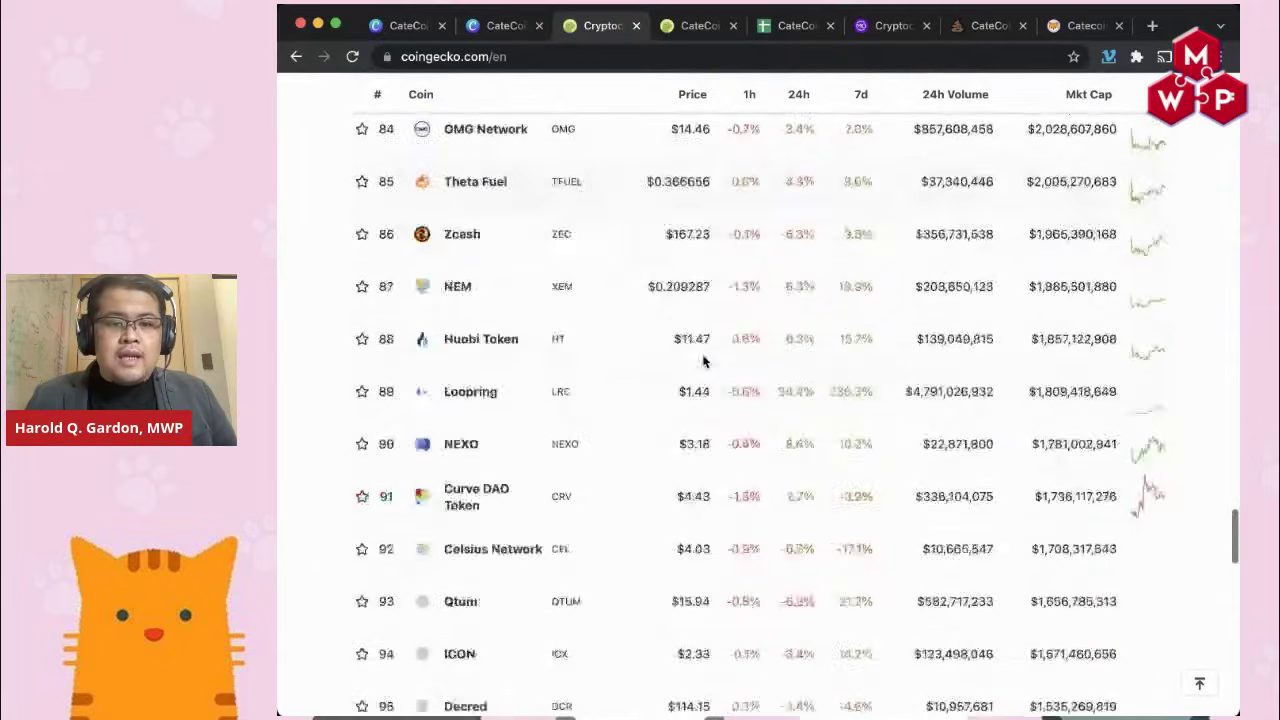
scroll(703, 356, "down", 5)
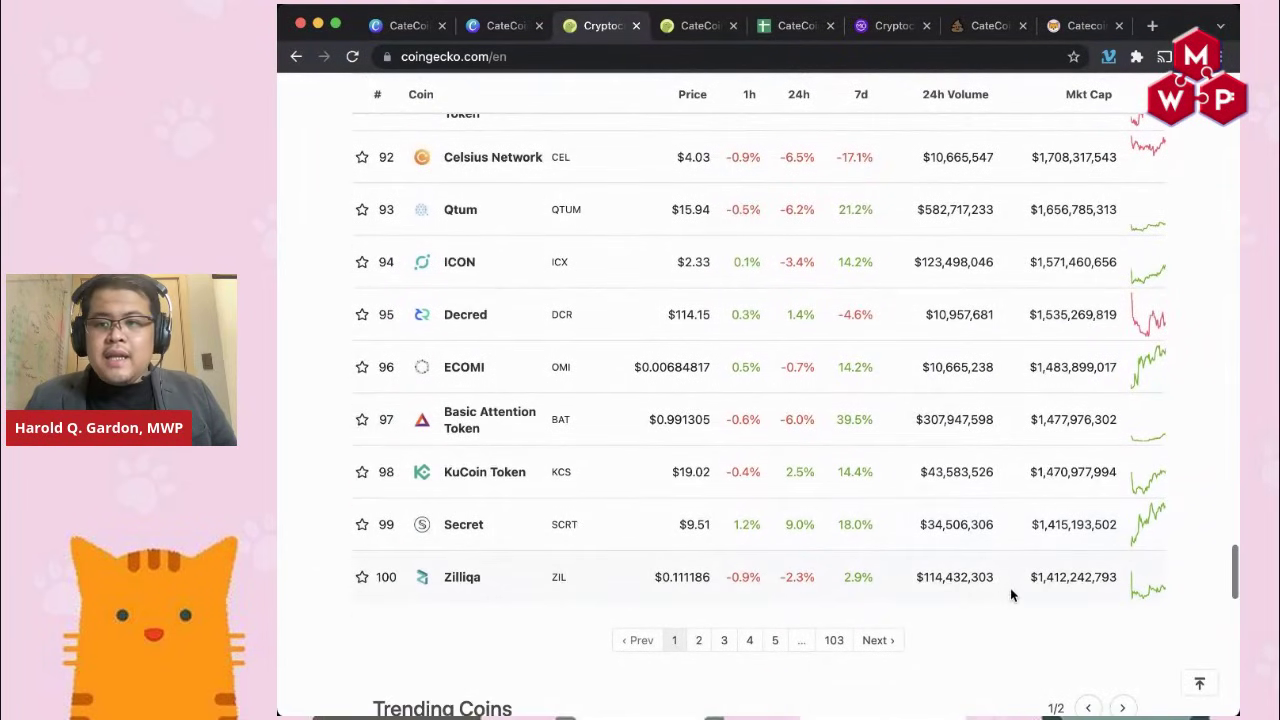
left_click_drag(1037, 580, 1121, 584)
key("super+c")
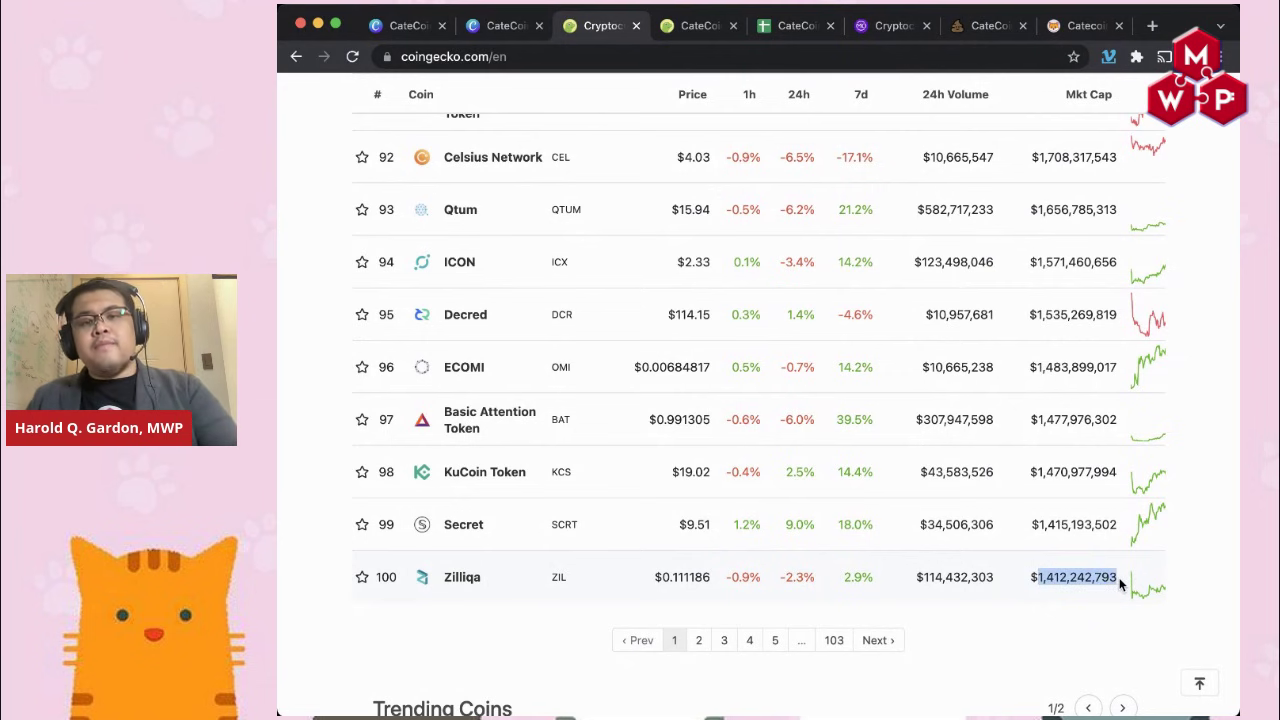
left_click(790, 25)
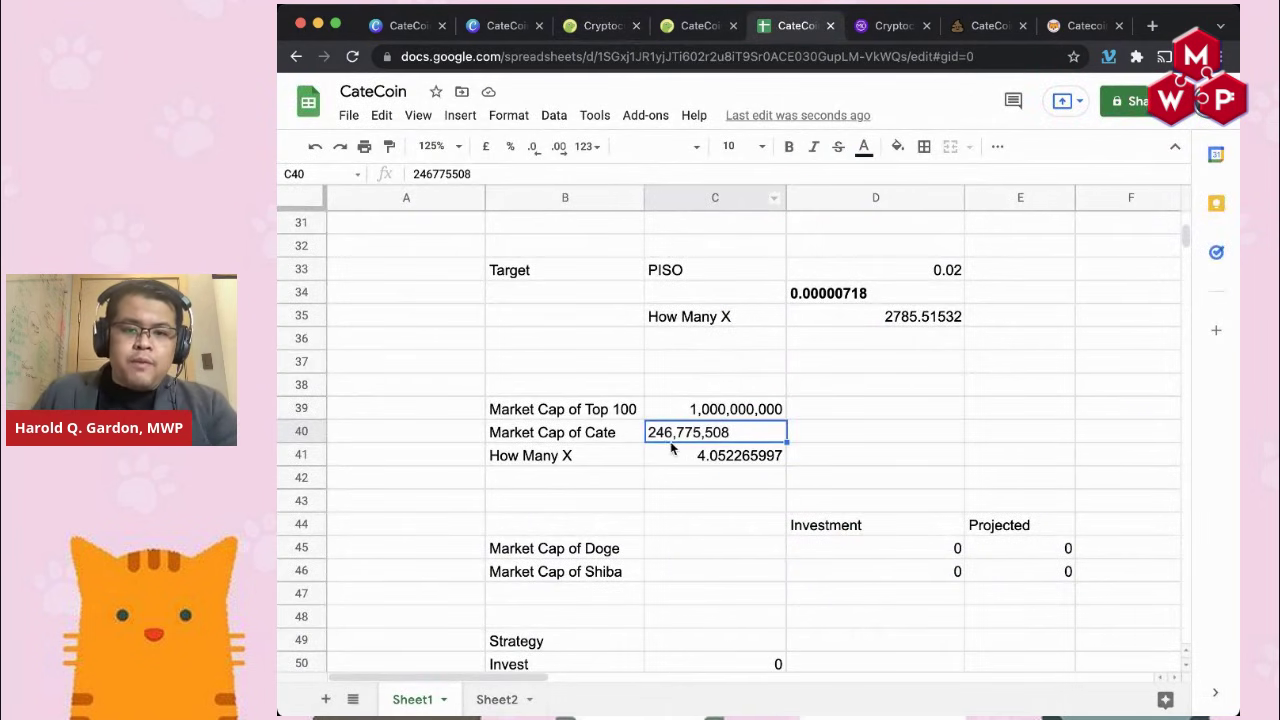
left_click(728, 411)
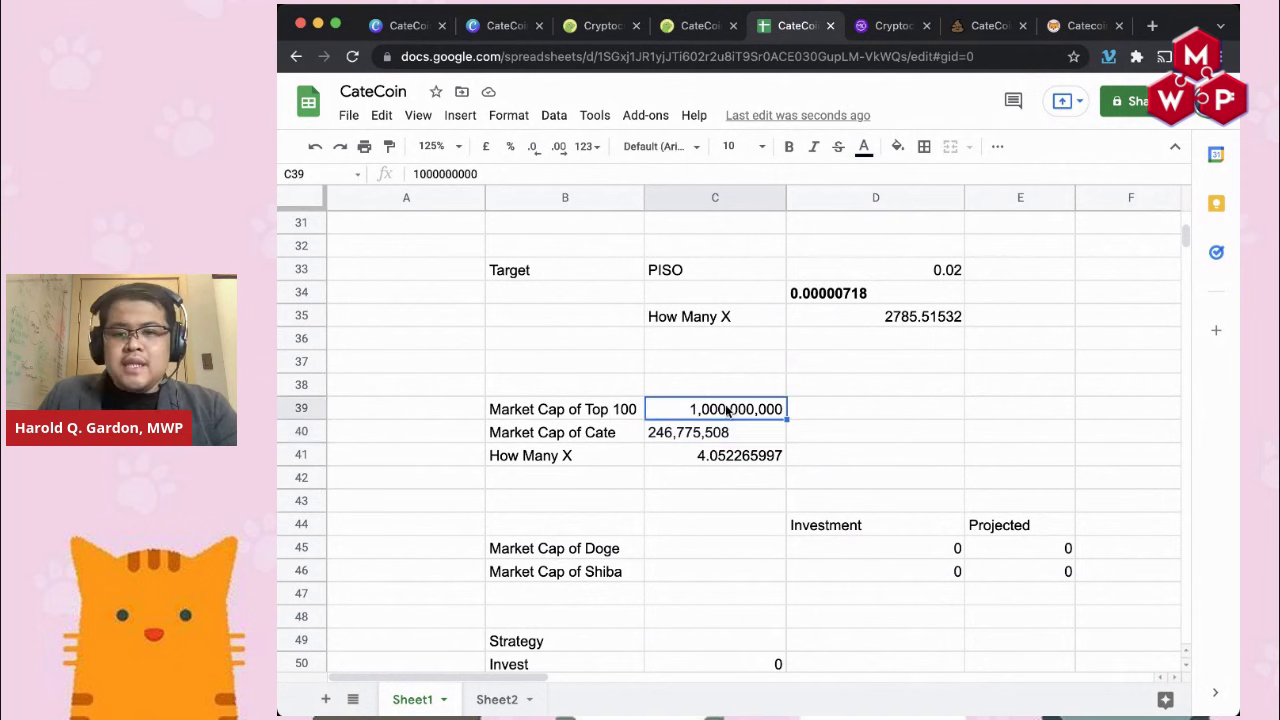
key("super+v")
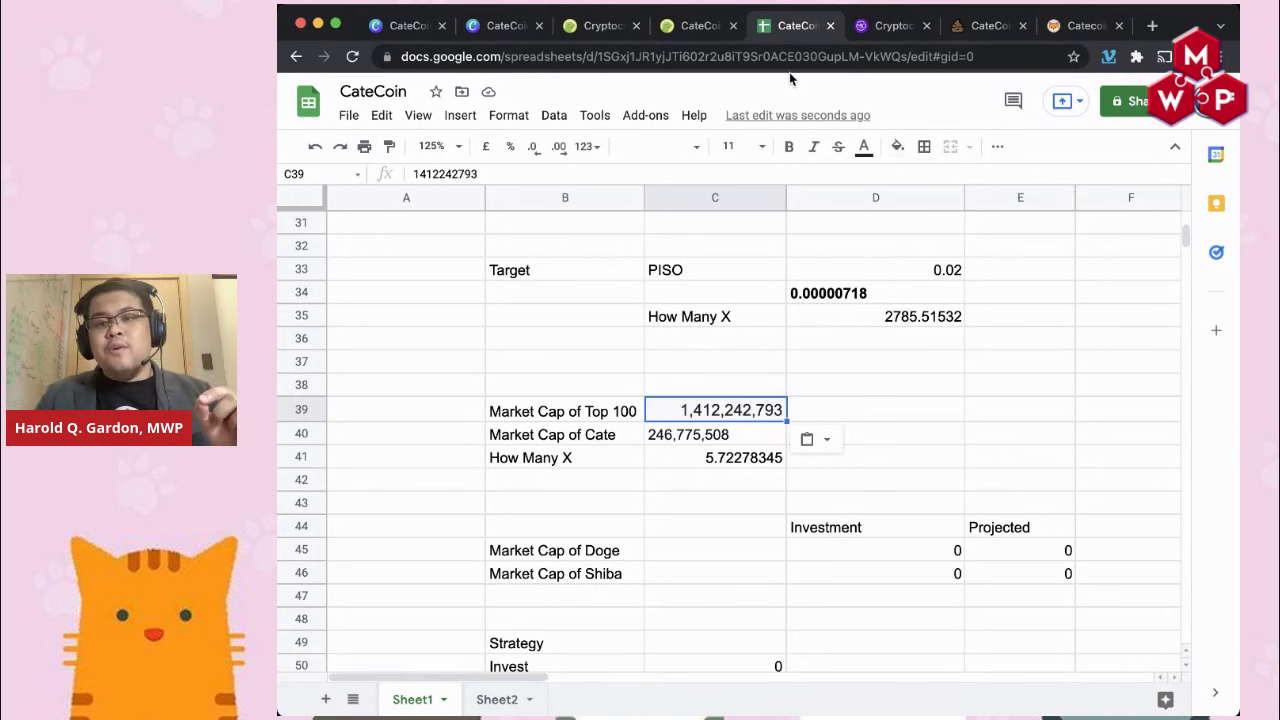
Step: Search the web for "catecoin next" and examine the Yahoo Finance article's section "The NEXT Shiba Coin"
left_click(1154, 30)
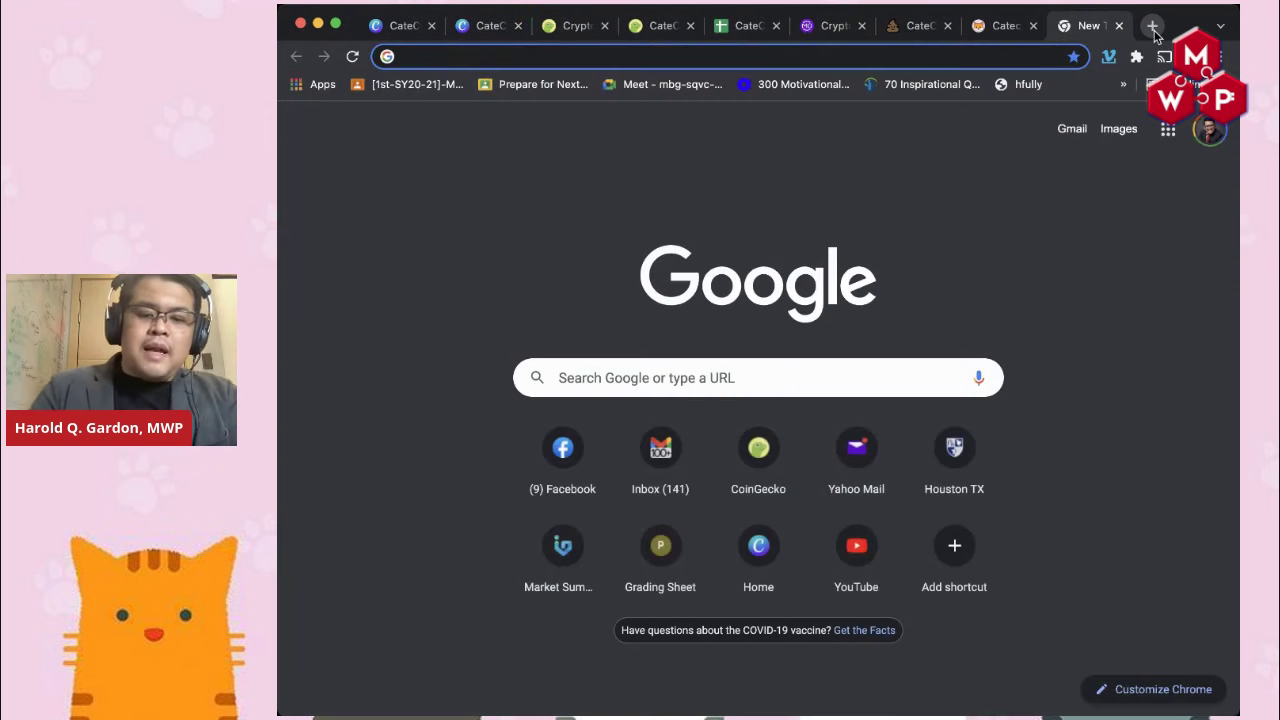
type("catecoin next")
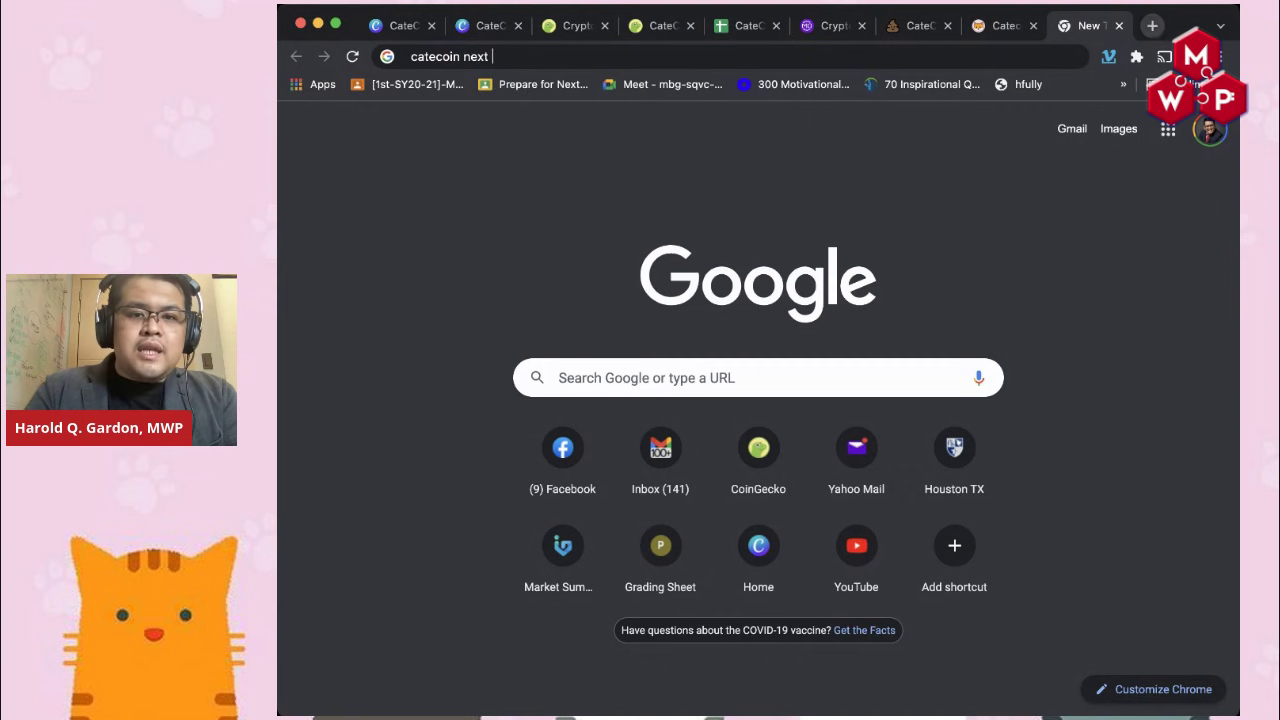
left_click(674, 191)
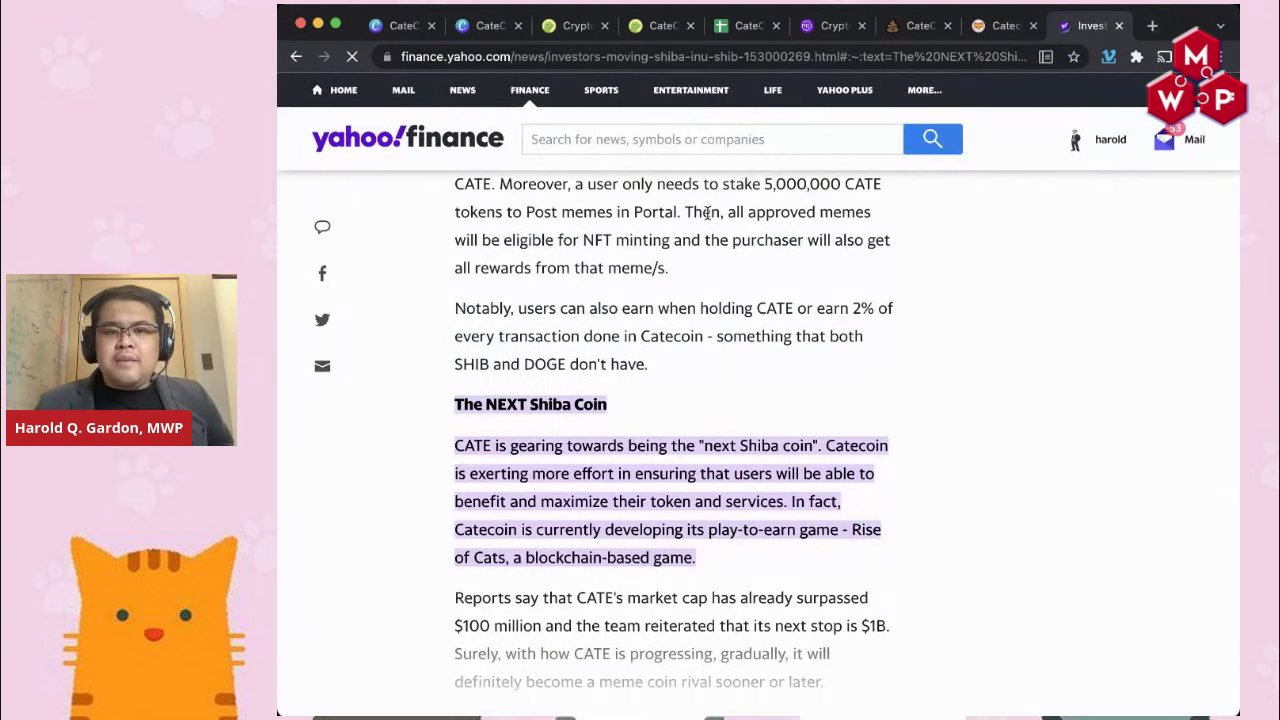
scroll(577, 308, "up", 8)
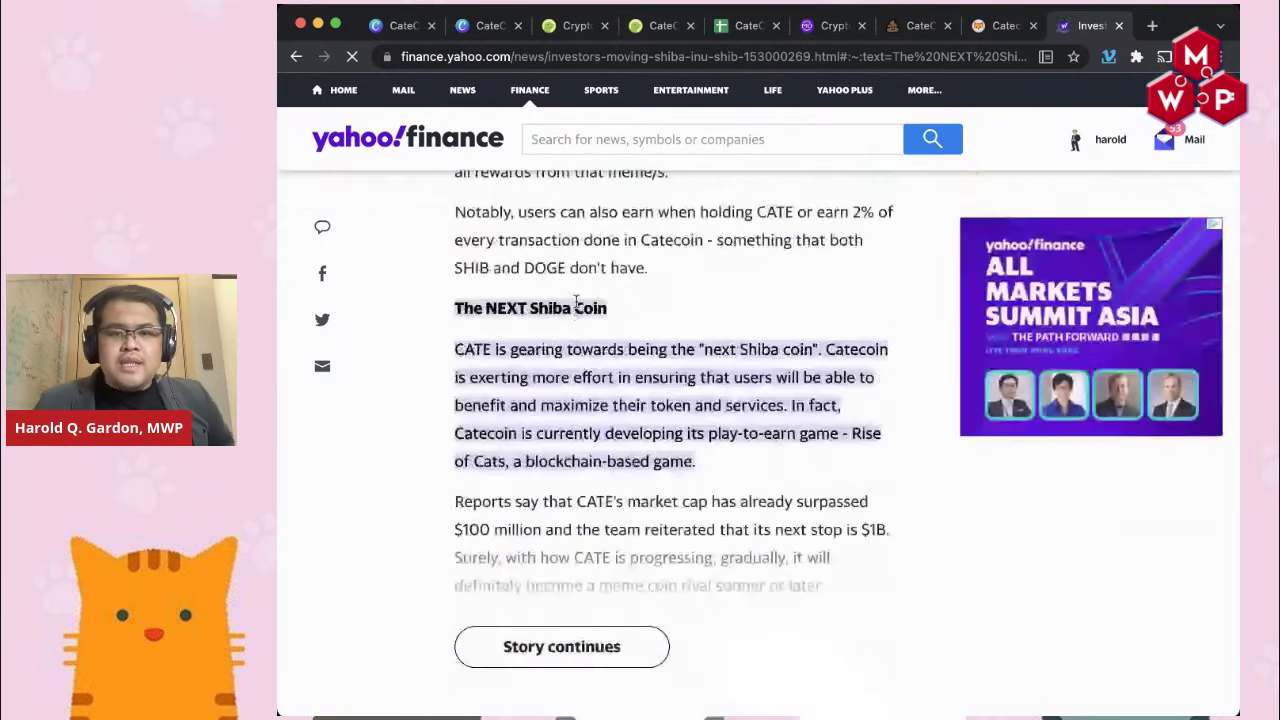
left_click_drag(510, 313, 748, 331)
left_click(760, 332)
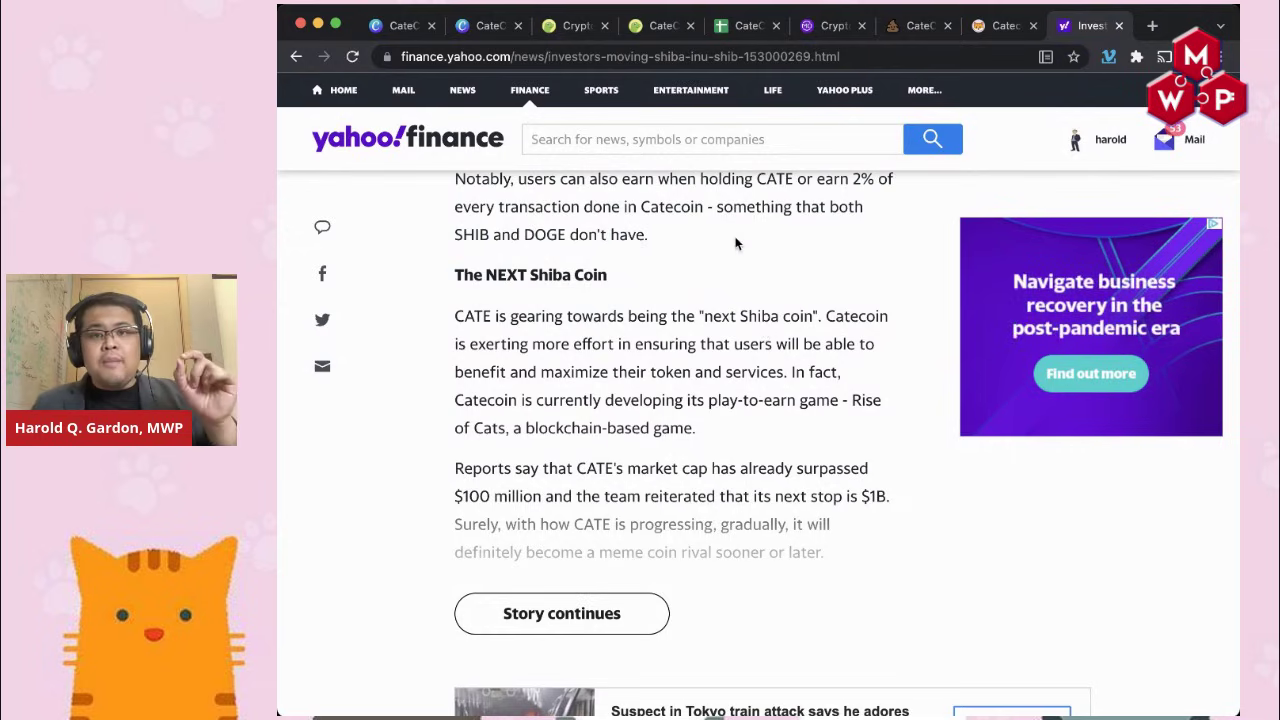
Step: Examine the rankings and market caps of Dogecoin and Shiba Inu in CoinGecko's coin list
left_click(657, 25)
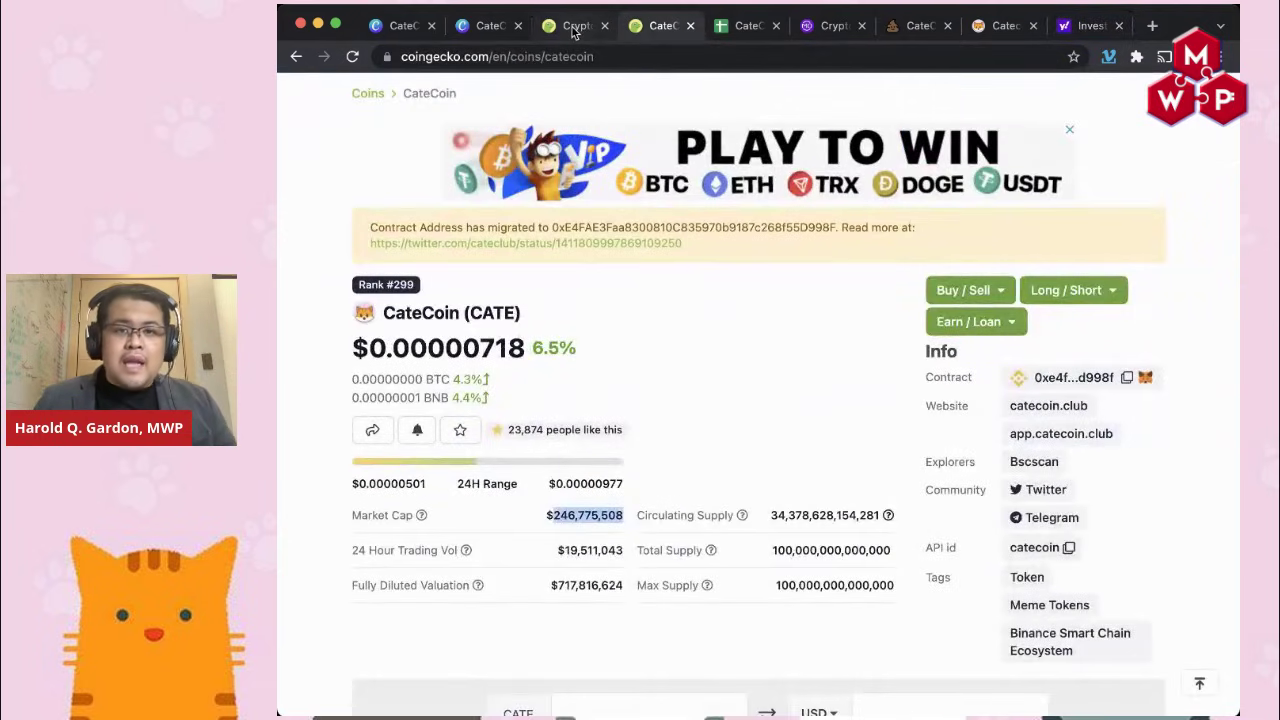
left_click(576, 25)
scroll(732, 195, "up", 10)
scroll(732, 195, "up", 10)
scroll(732, 195, "down", 6)
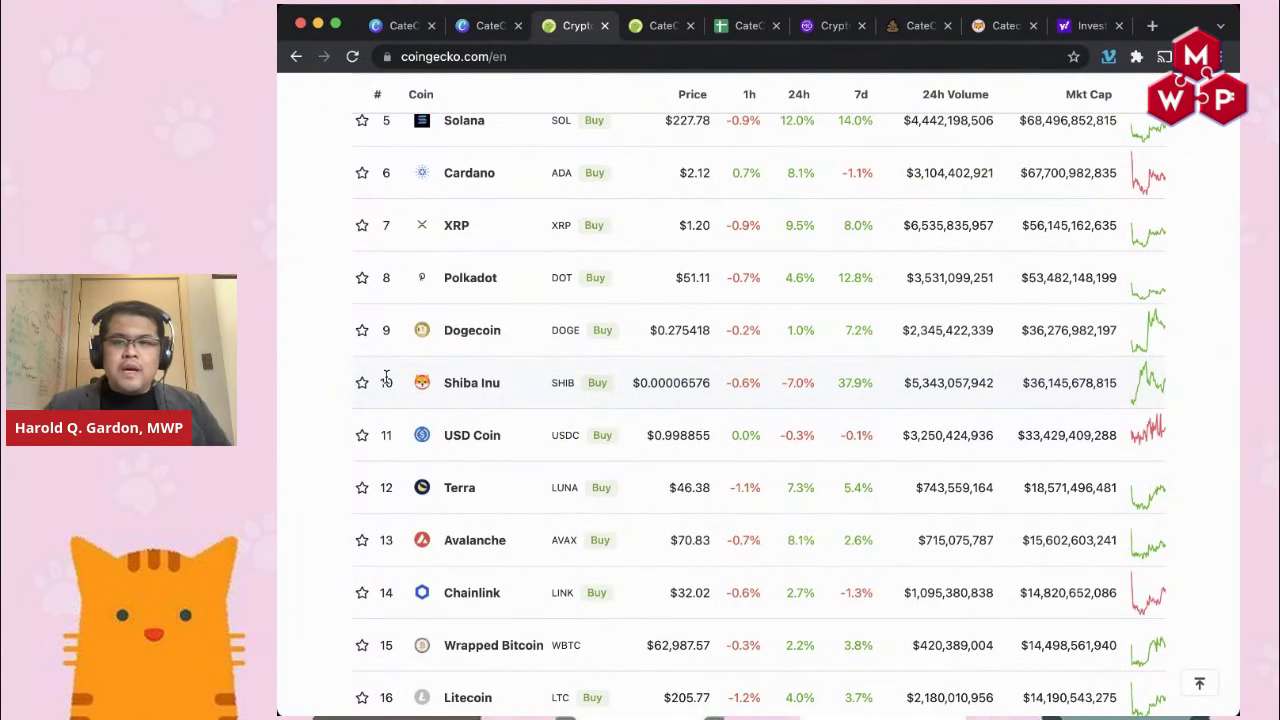
scroll(991, 408, "up", 1)
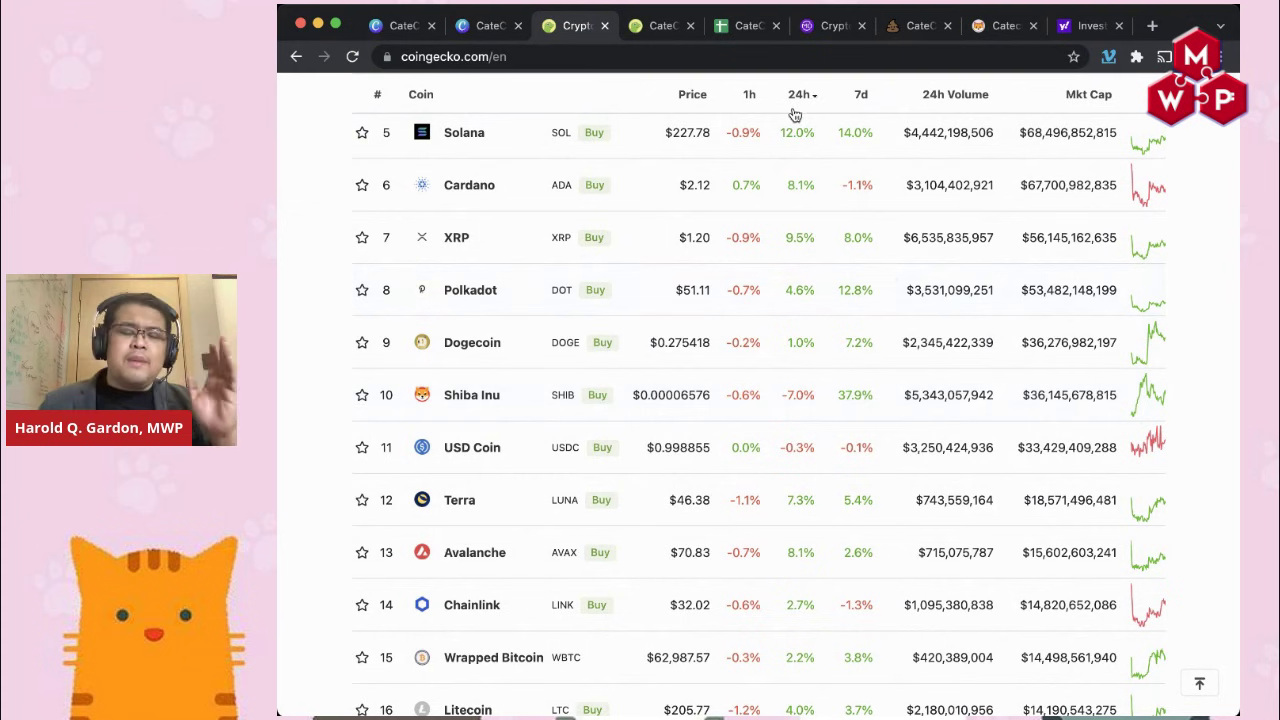
Step: On MarketCapOf, compare CateCoin as coin A with the market cap of Shiba Inu as coin B
left_click(830, 26)
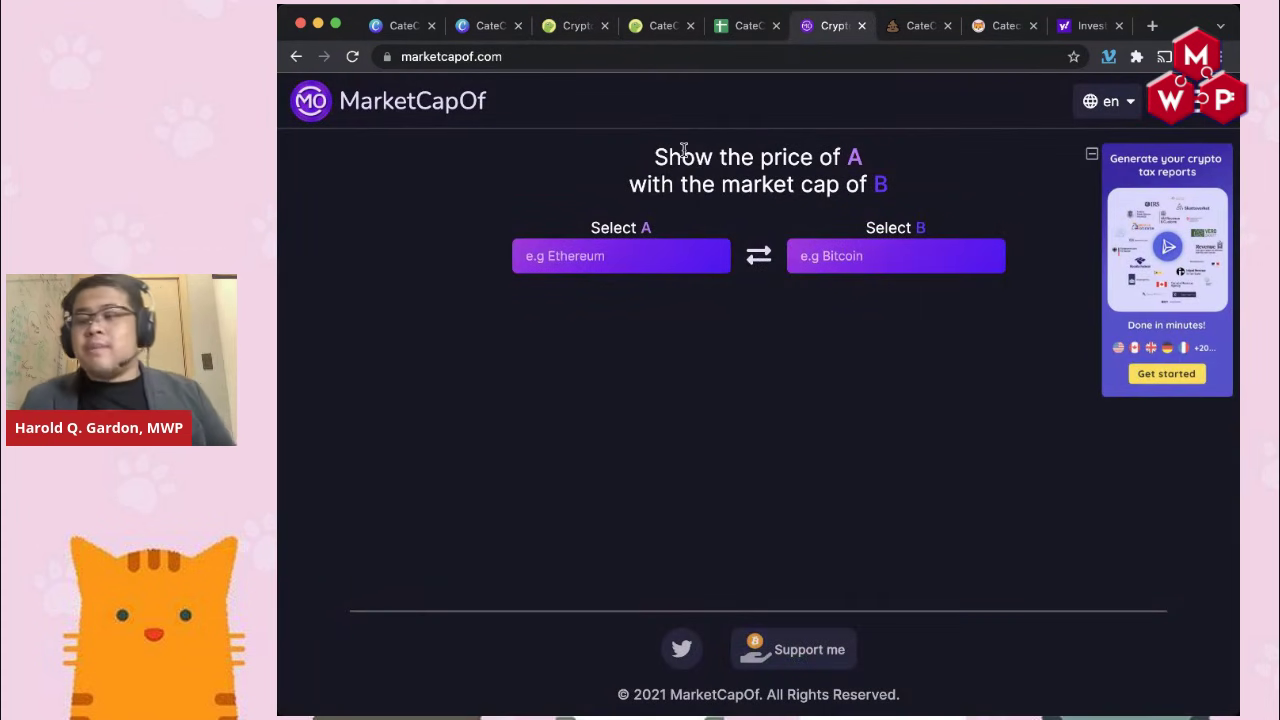
left_click(617, 247)
type("cate")
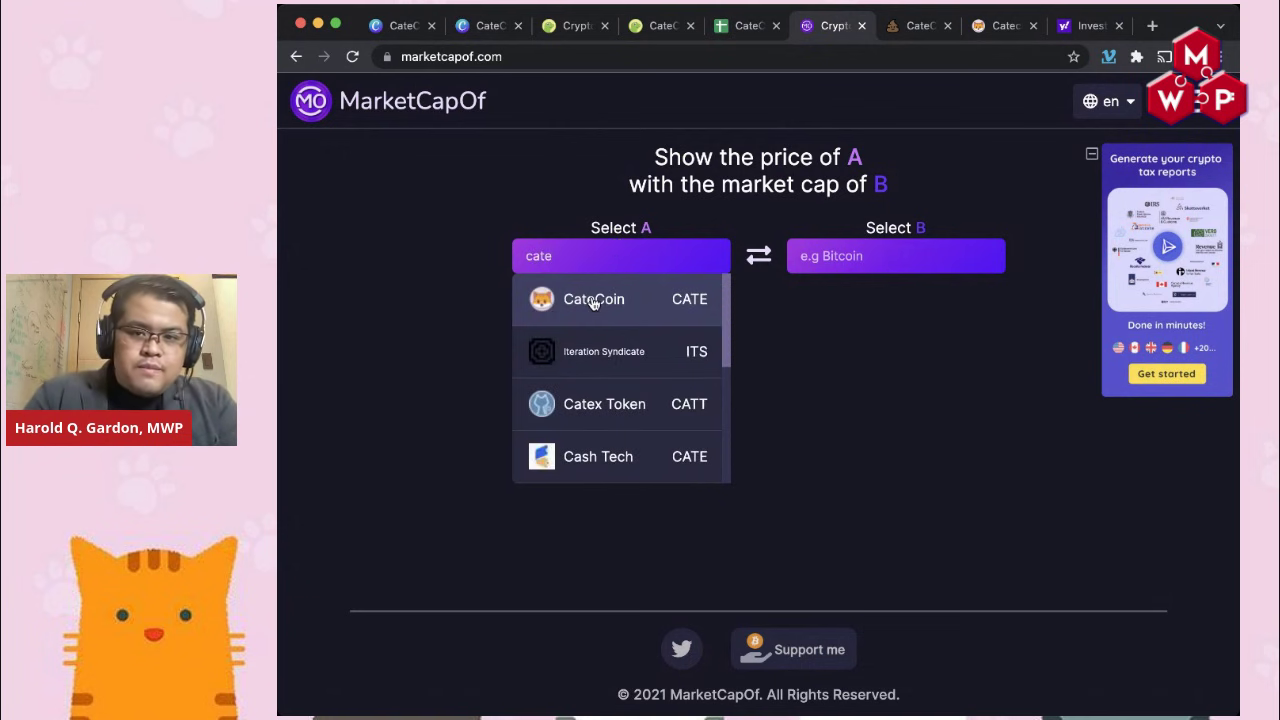
left_click(605, 303)
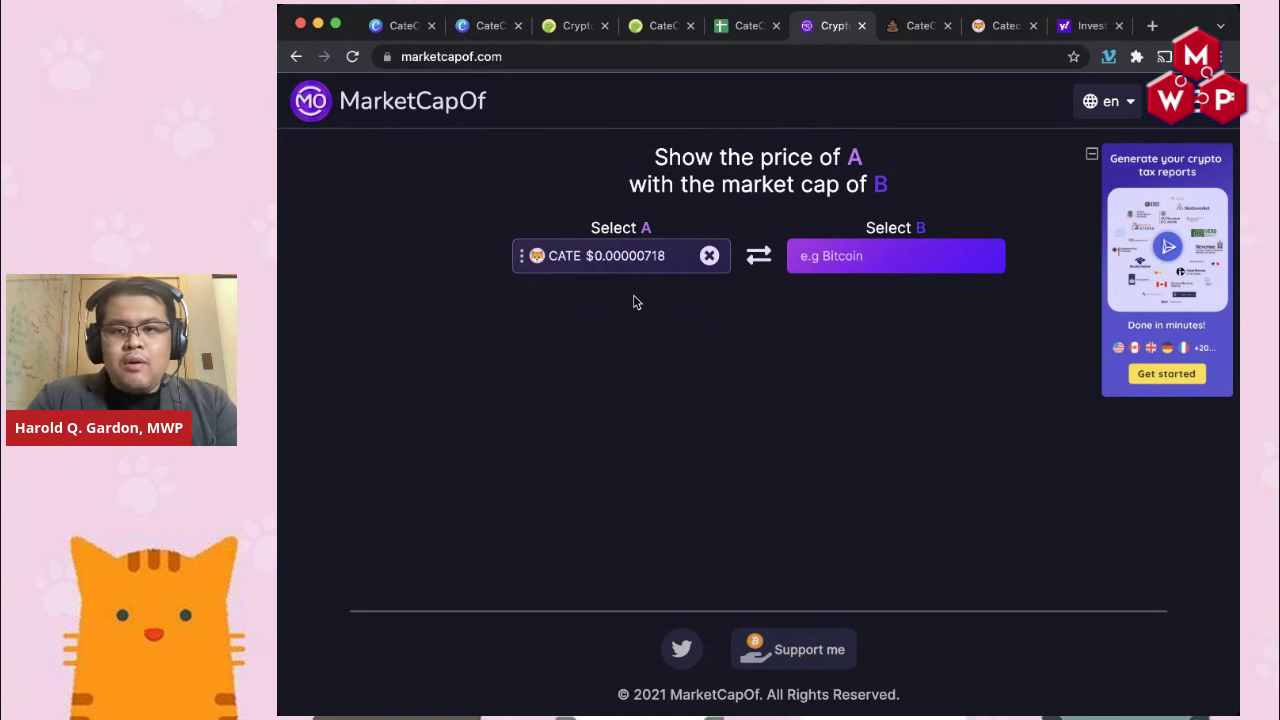
left_click(880, 258)
type("shi")
left_click(871, 299)
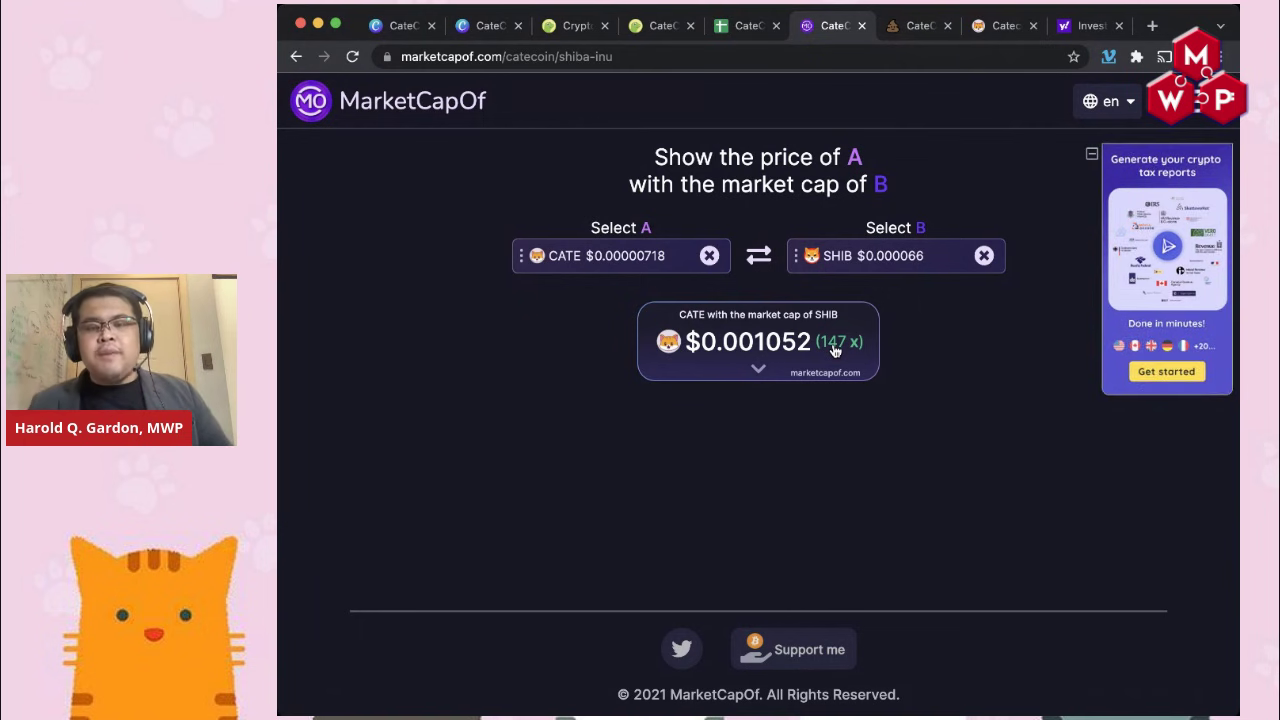
Step: In the spreadsheet, enter the MarketCapOf multiplier 147 in cell C46 beside Market Cap of Shiba
left_click(748, 25)
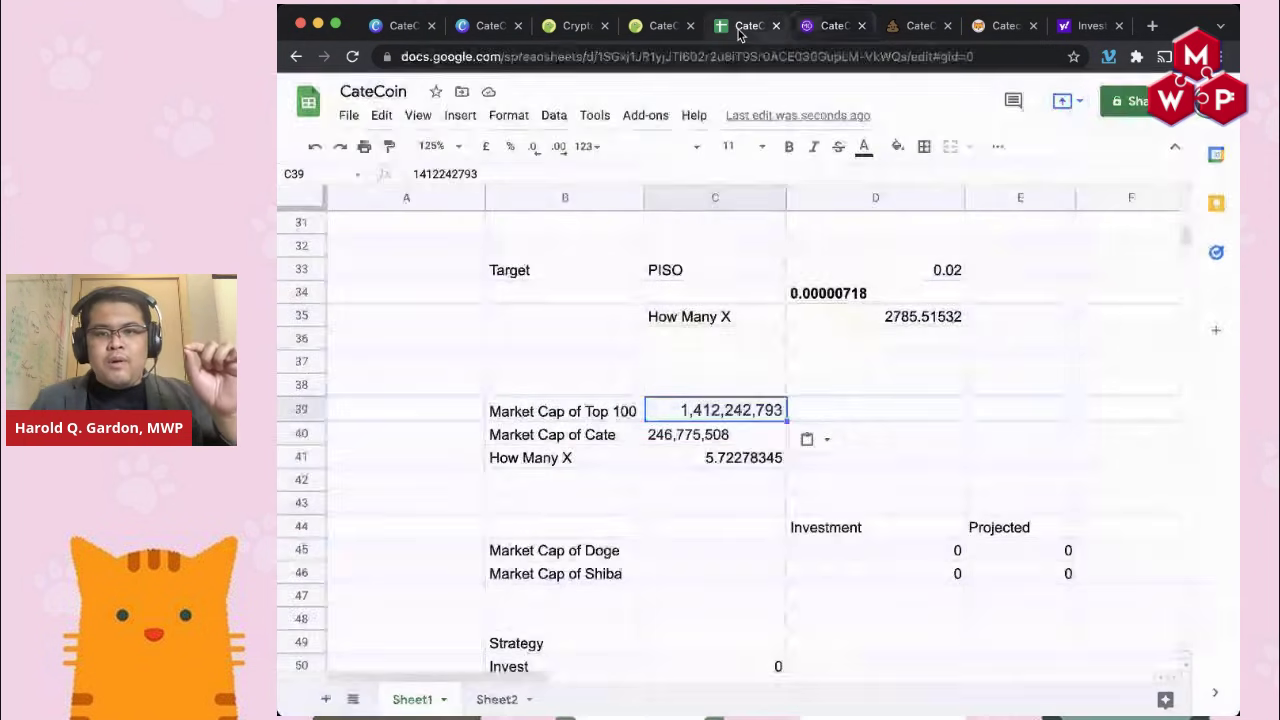
left_click(828, 292)
scroll(859, 400, "down", 1)
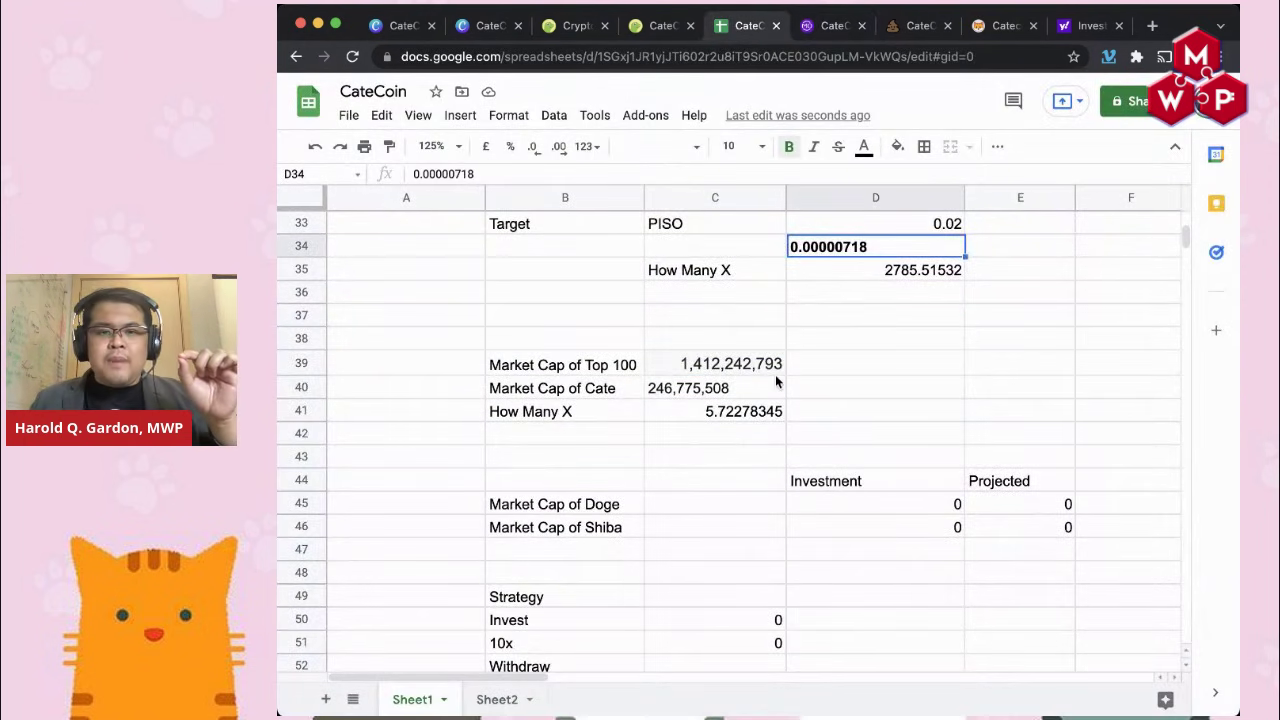
left_click(698, 370)
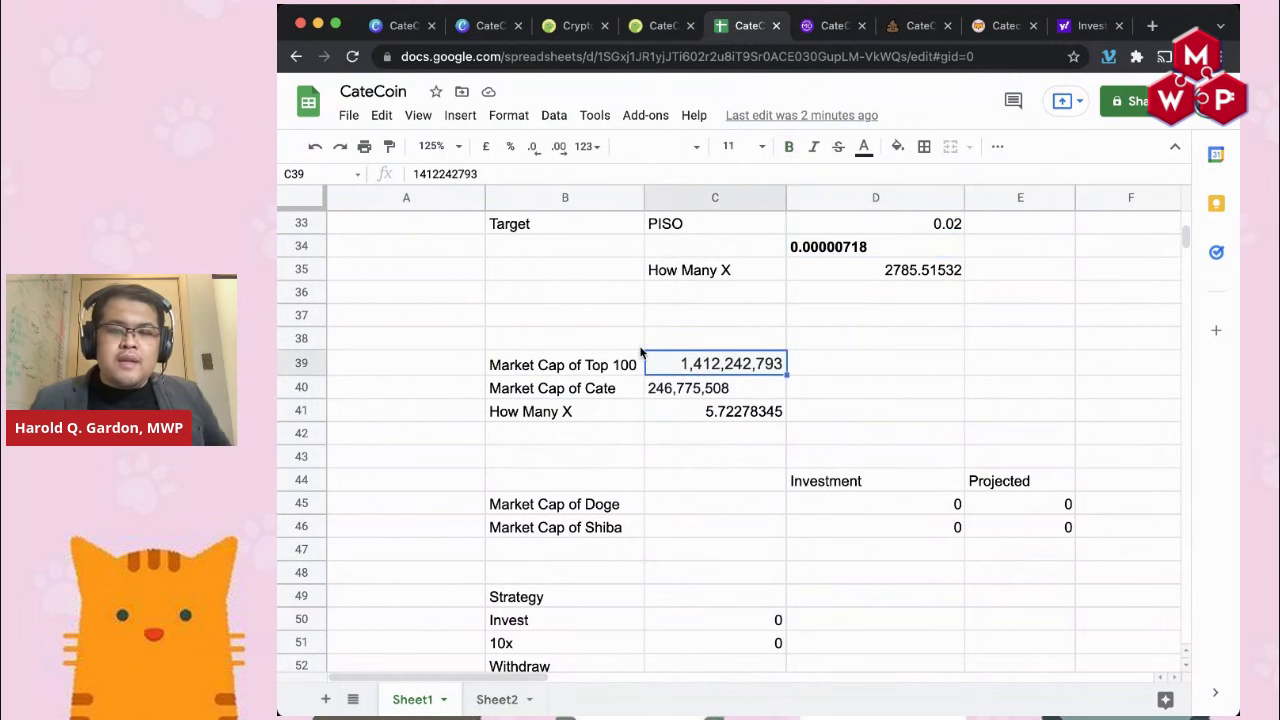
left_click(740, 420)
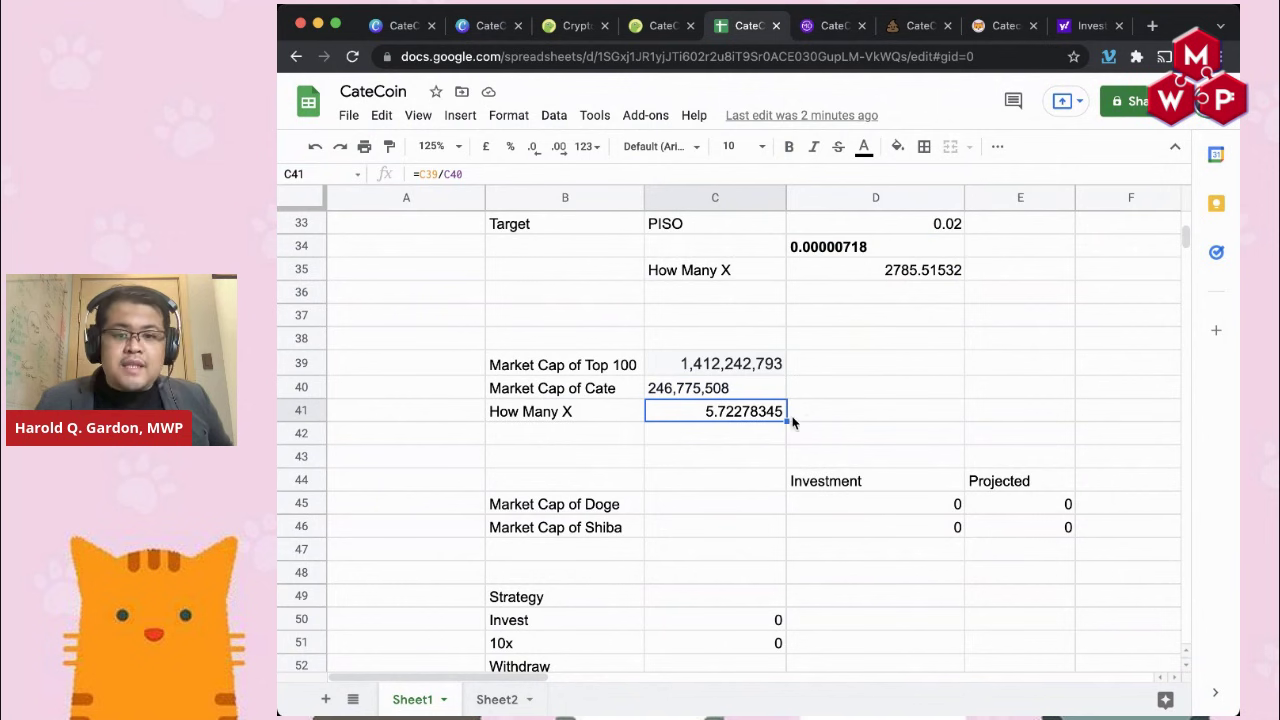
left_click(733, 509)
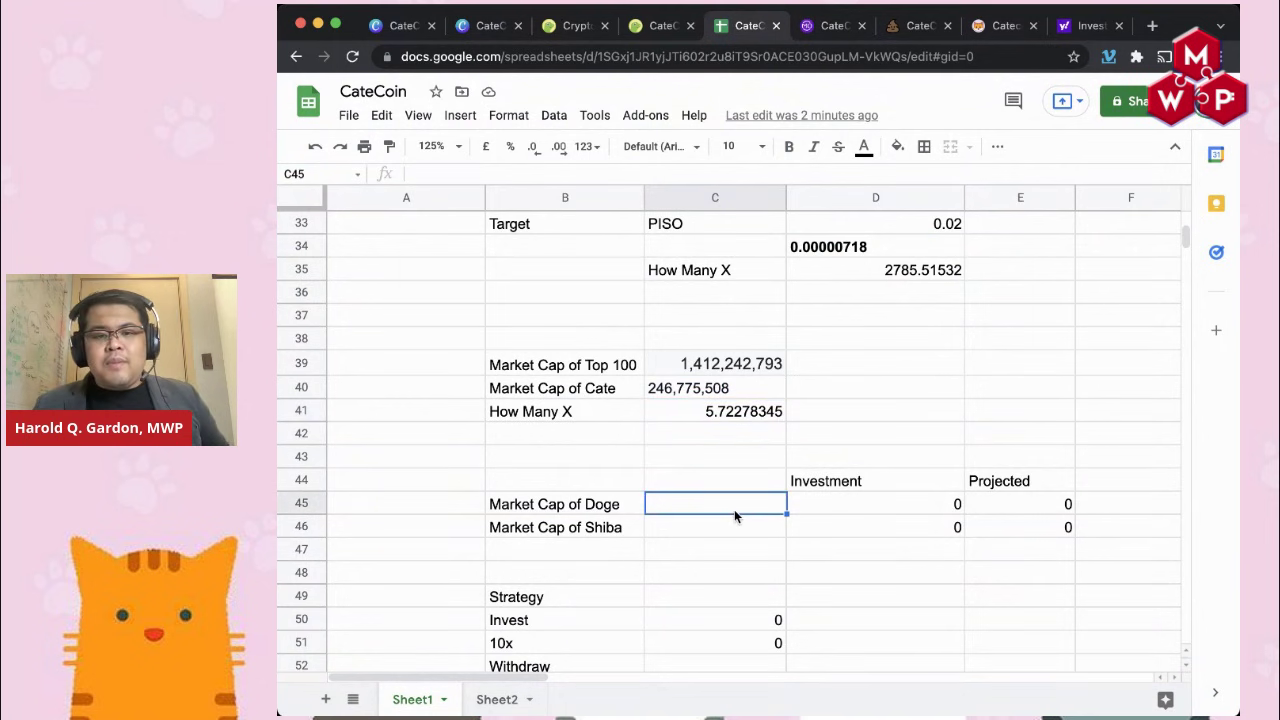
left_click(707, 522)
left_click(835, 26)
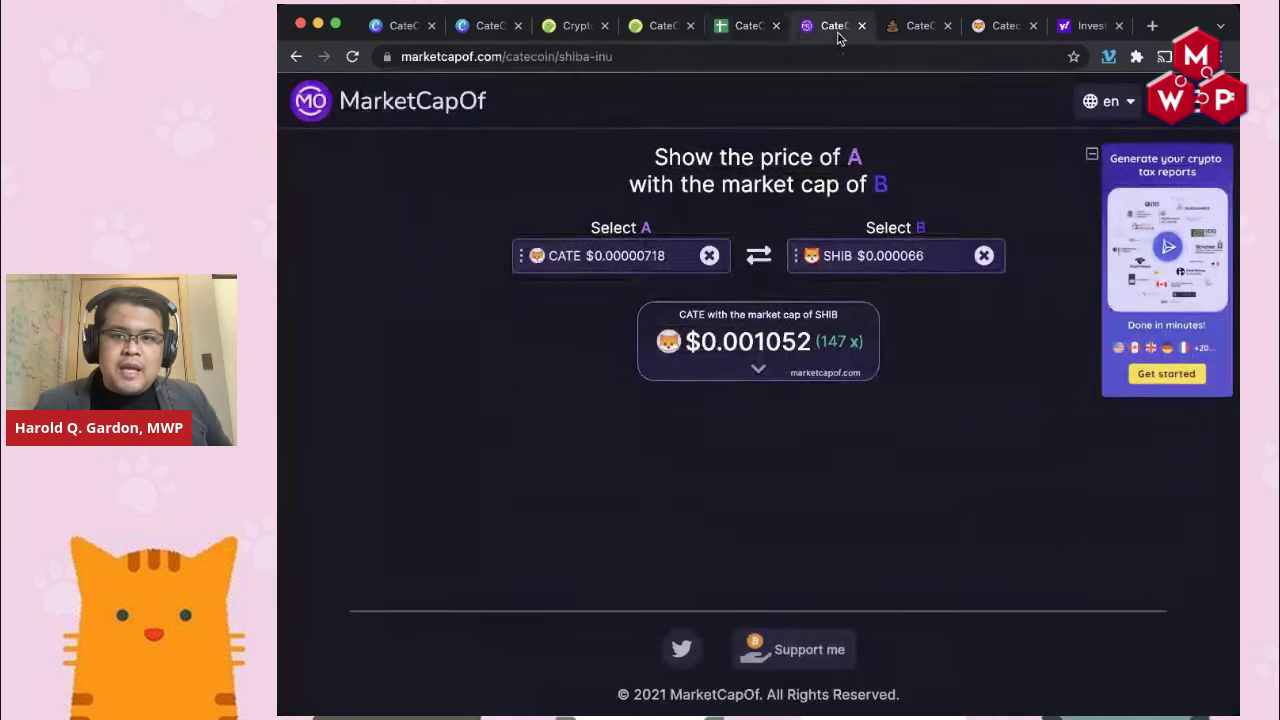
left_click(745, 26)
type("147")
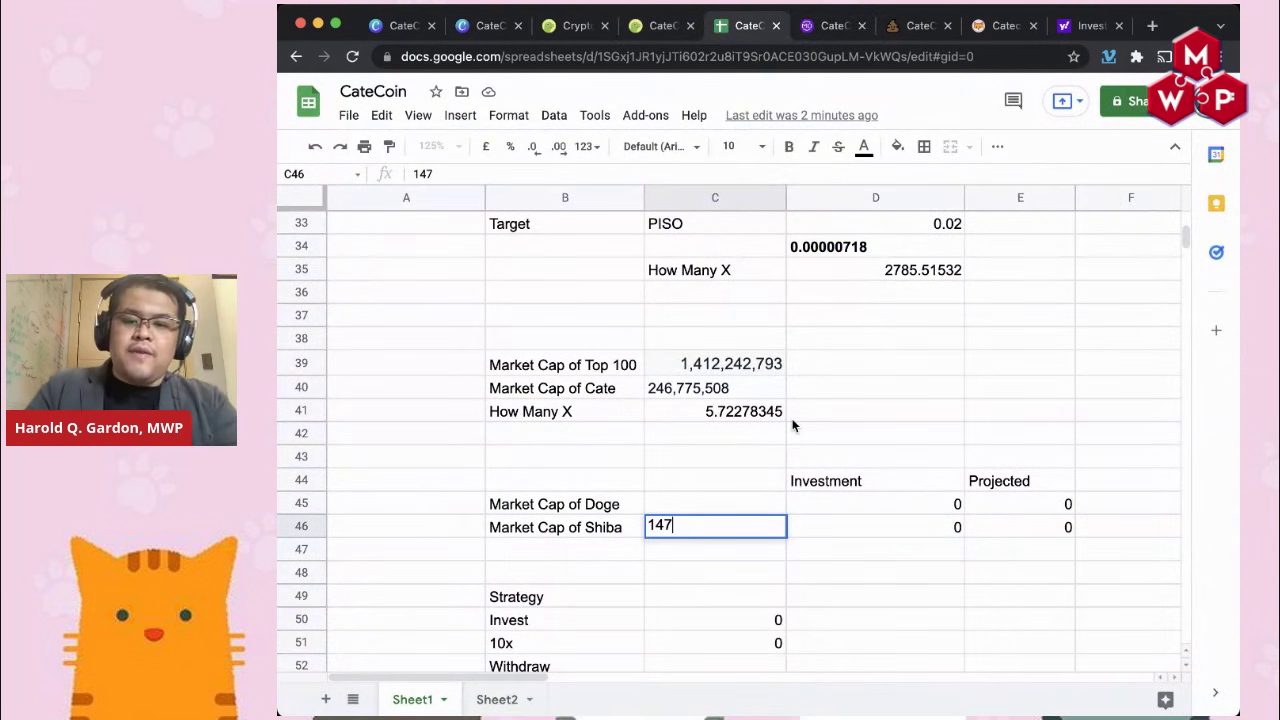
key("Return")
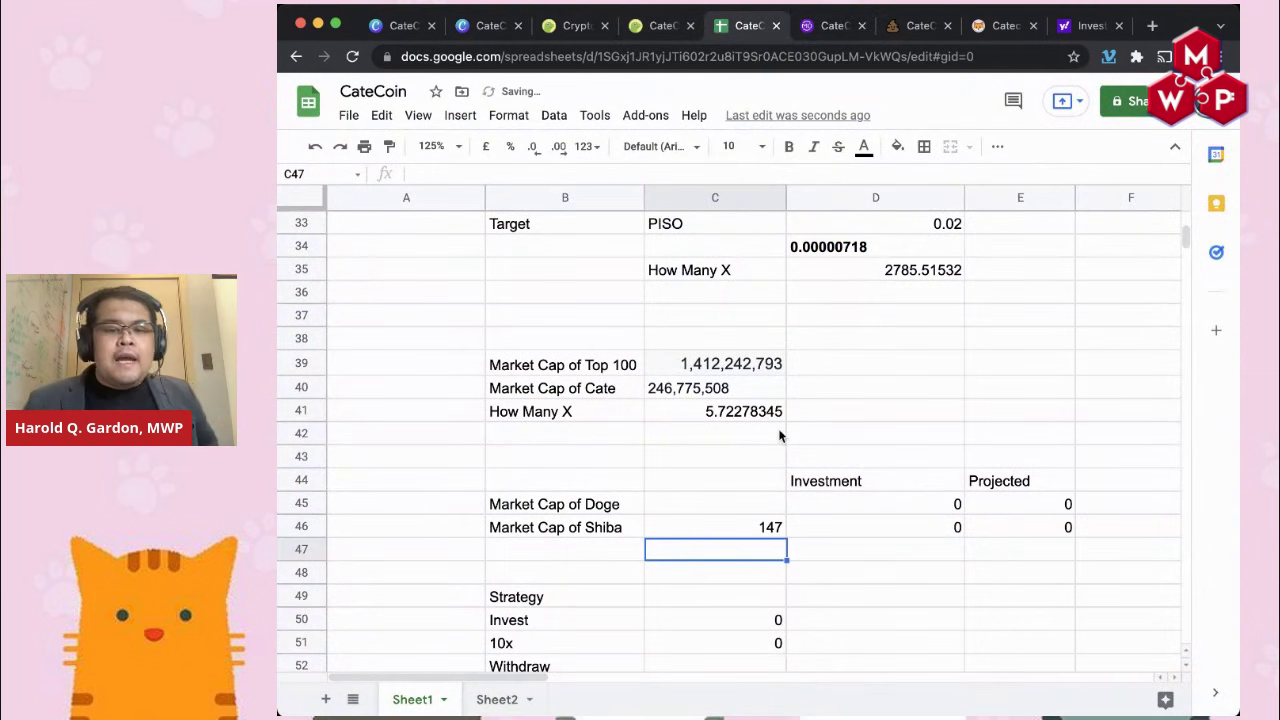
Step: On MarketCapOf, replace Shiba Inu with Dogecoin as coin B for the CateCoin comparison
left_click(835, 26)
left_click(891, 263)
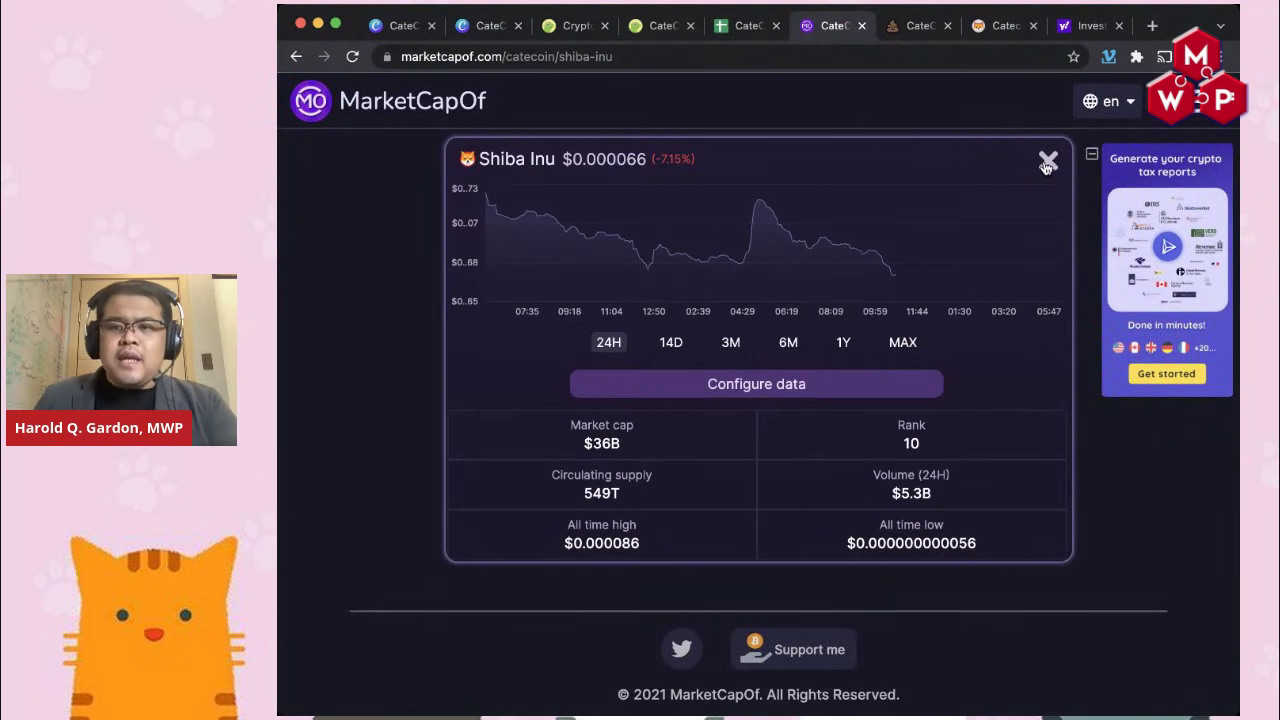
left_click(1047, 160)
left_click(982, 256)
left_click(980, 256)
type("doge")
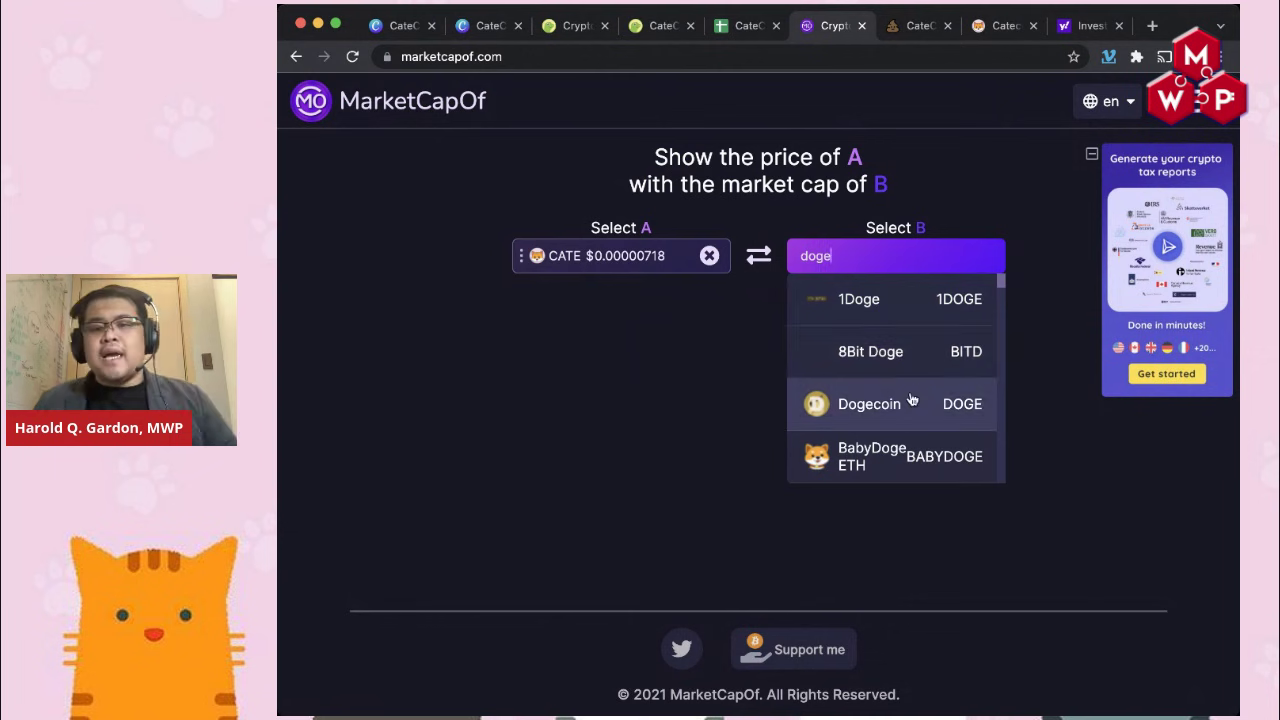
left_click(910, 405)
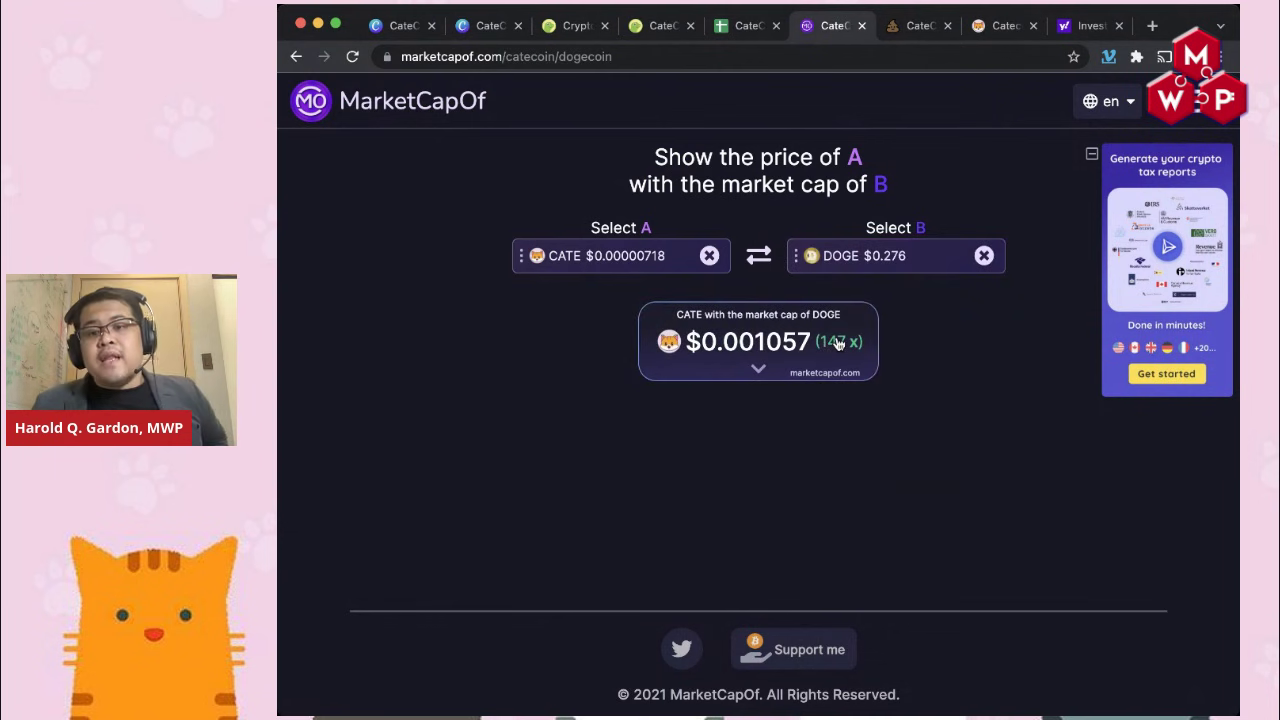
Step: In the spreadsheet, enter the Dogecoin multiplier 147 in cell C45 beside Market Cap of Doge
left_click(745, 25)
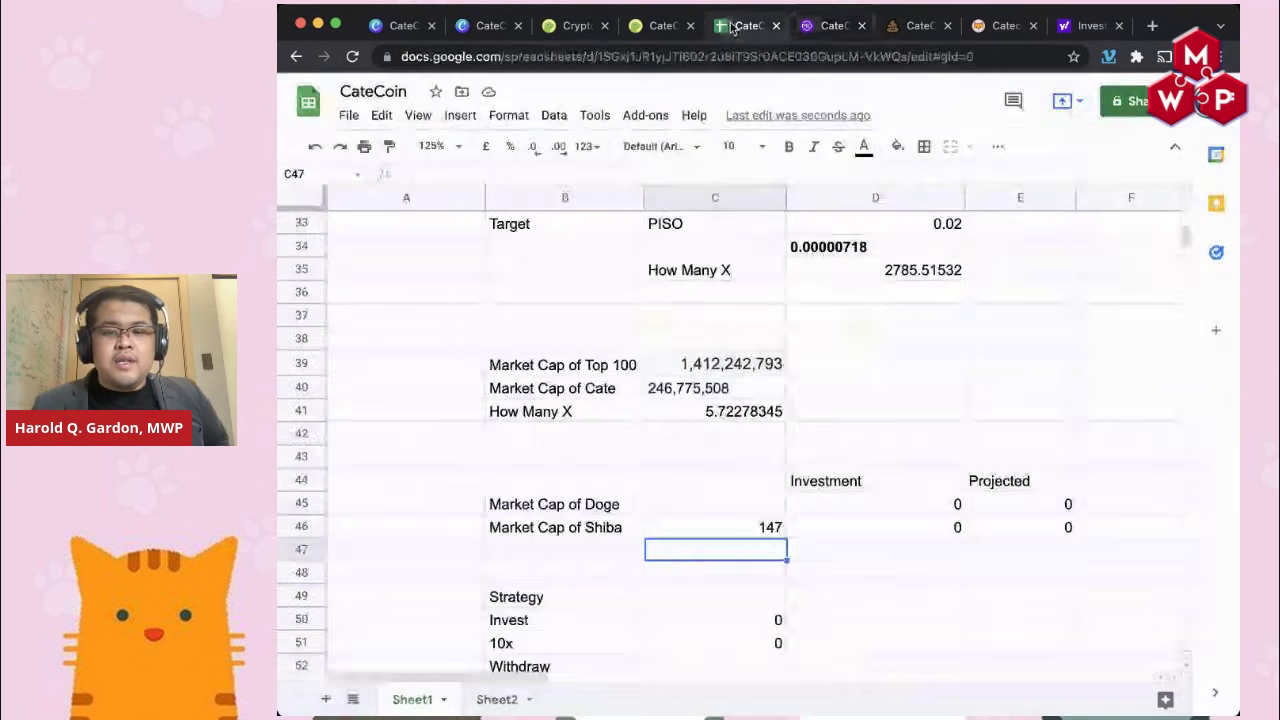
key("Up")
key("Up")
type("147")
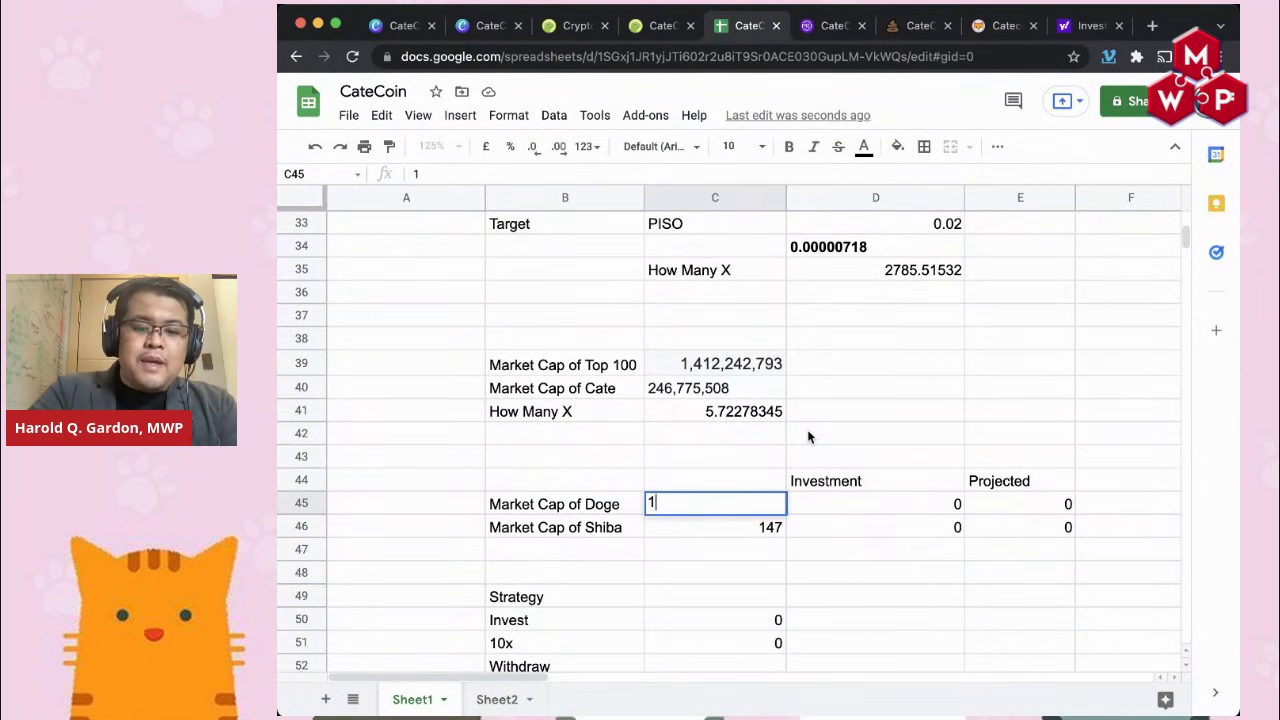
key("Return")
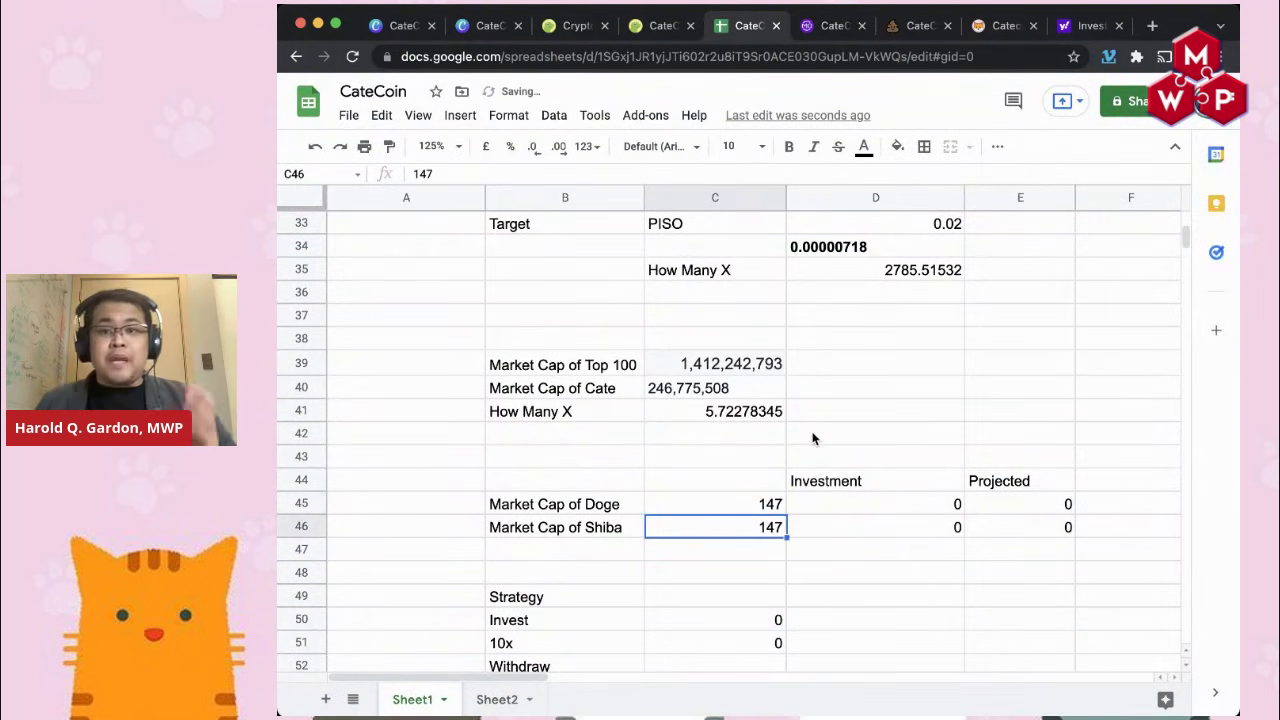
Step: Enter an investment of 5000 for both Doge and Shiba in cells D45 and D46, and check the Projected formula
left_click(844, 506)
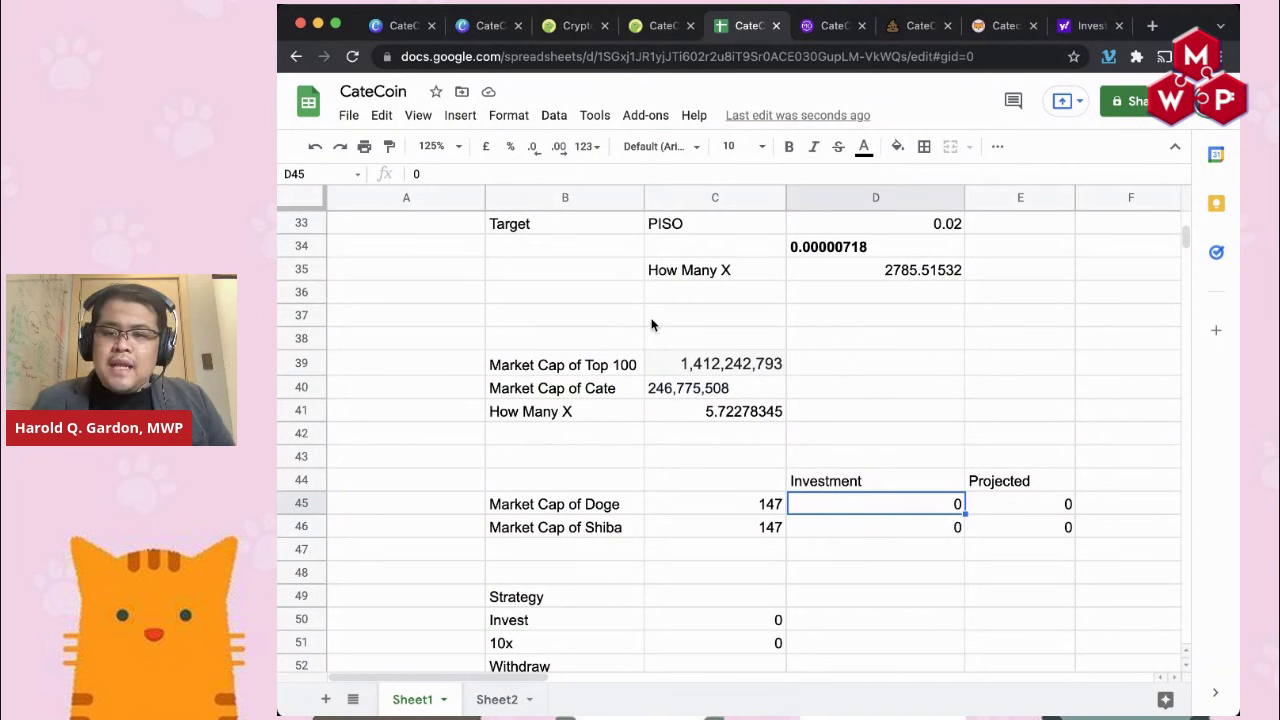
type("5000")
key("Return")
type("5000")
key("Return")
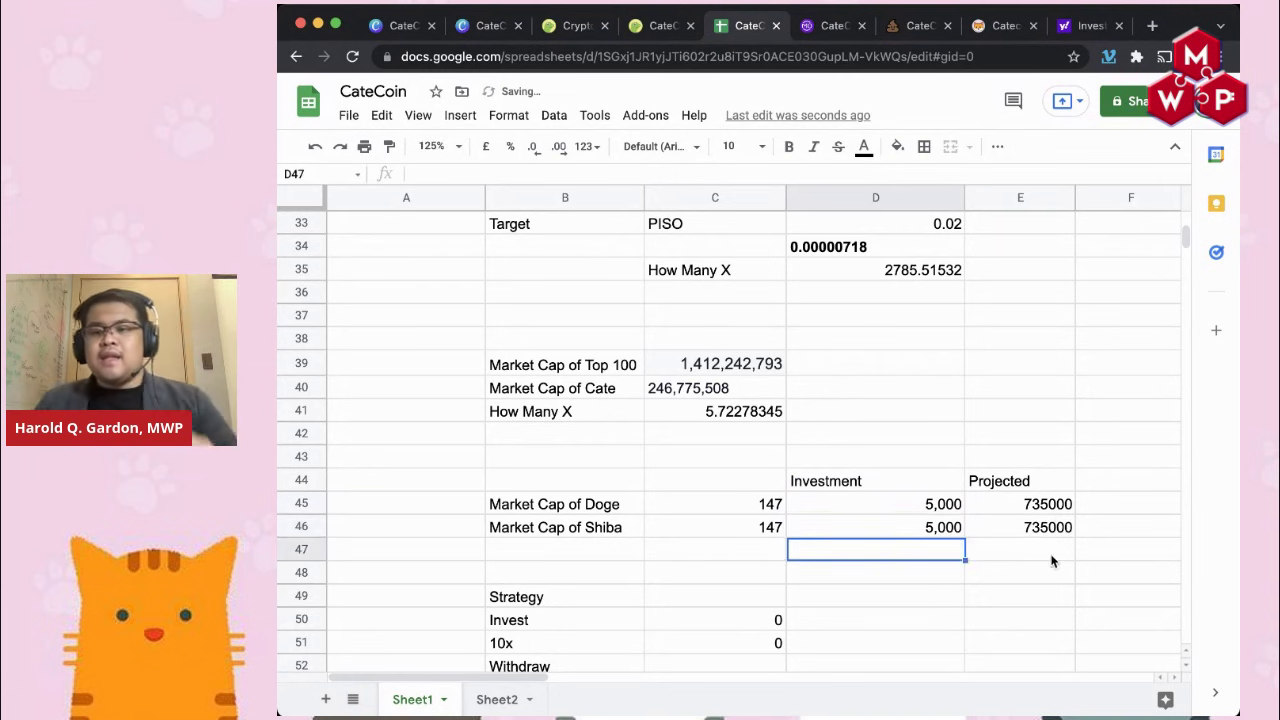
left_click(1058, 510)
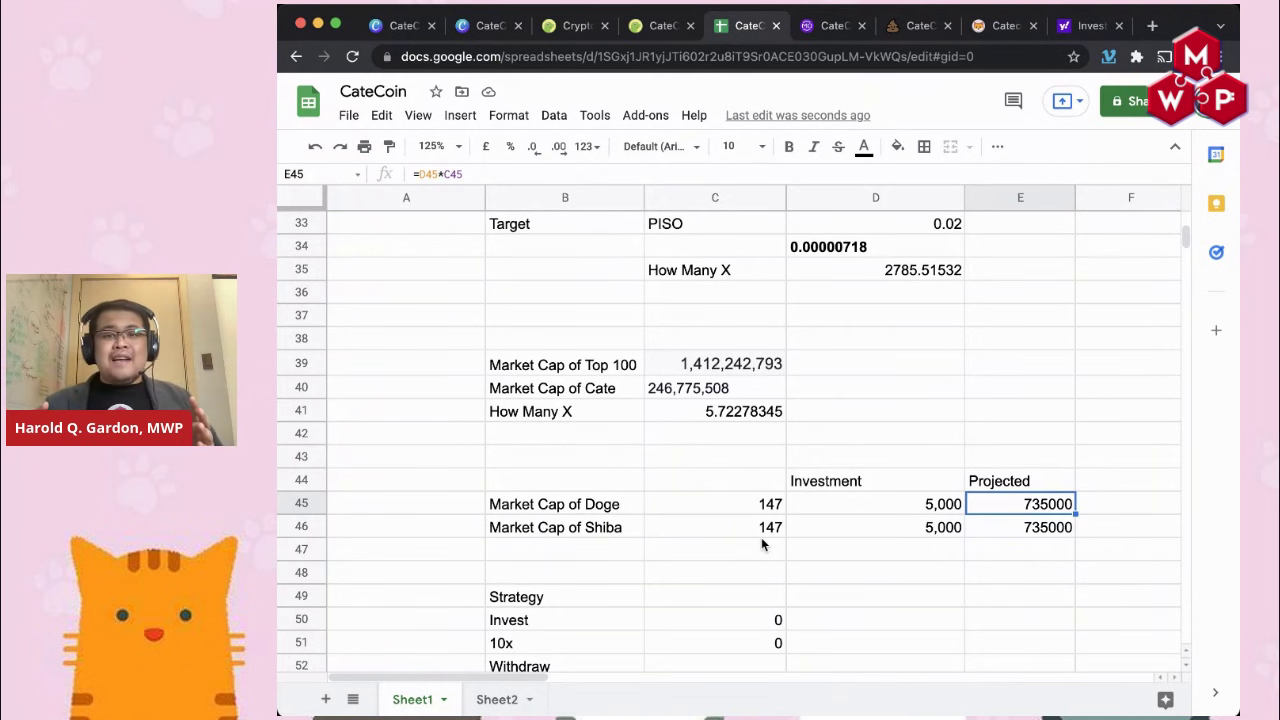
Step: Set the Doge investment in D45 to 10000 and copy it to the Shiba investment in D46
left_click(857, 508)
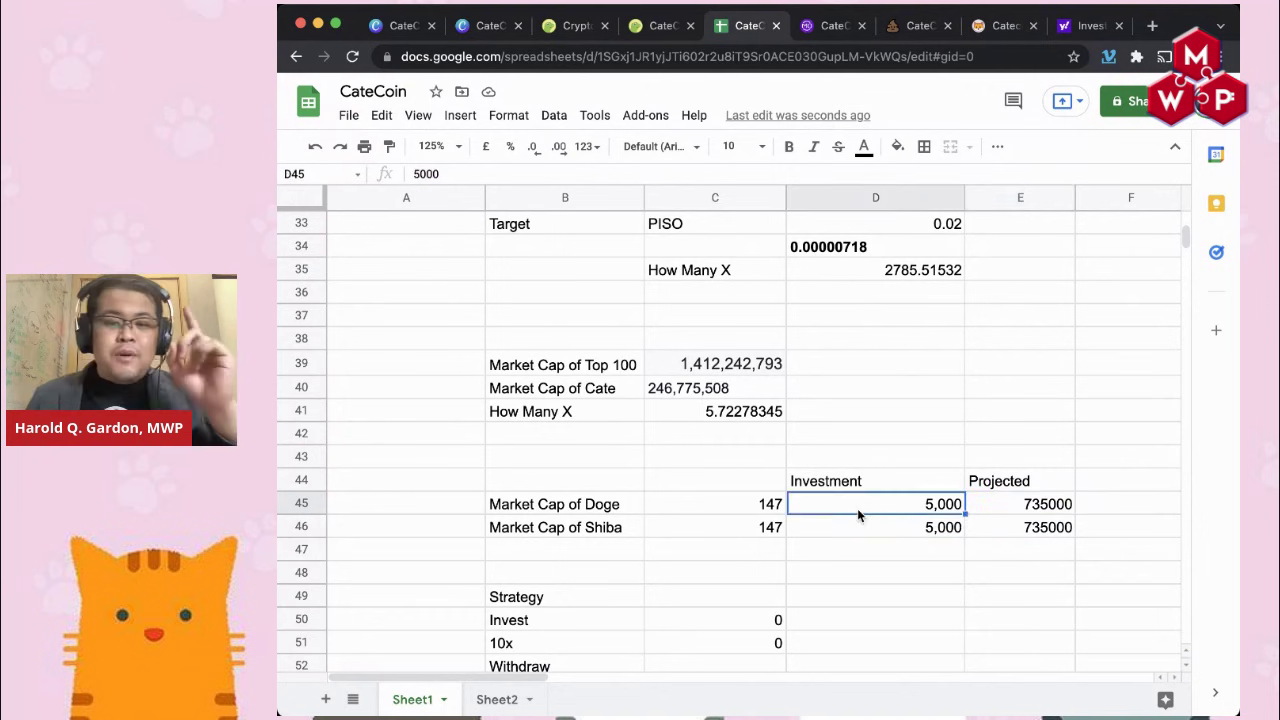
type("10000")
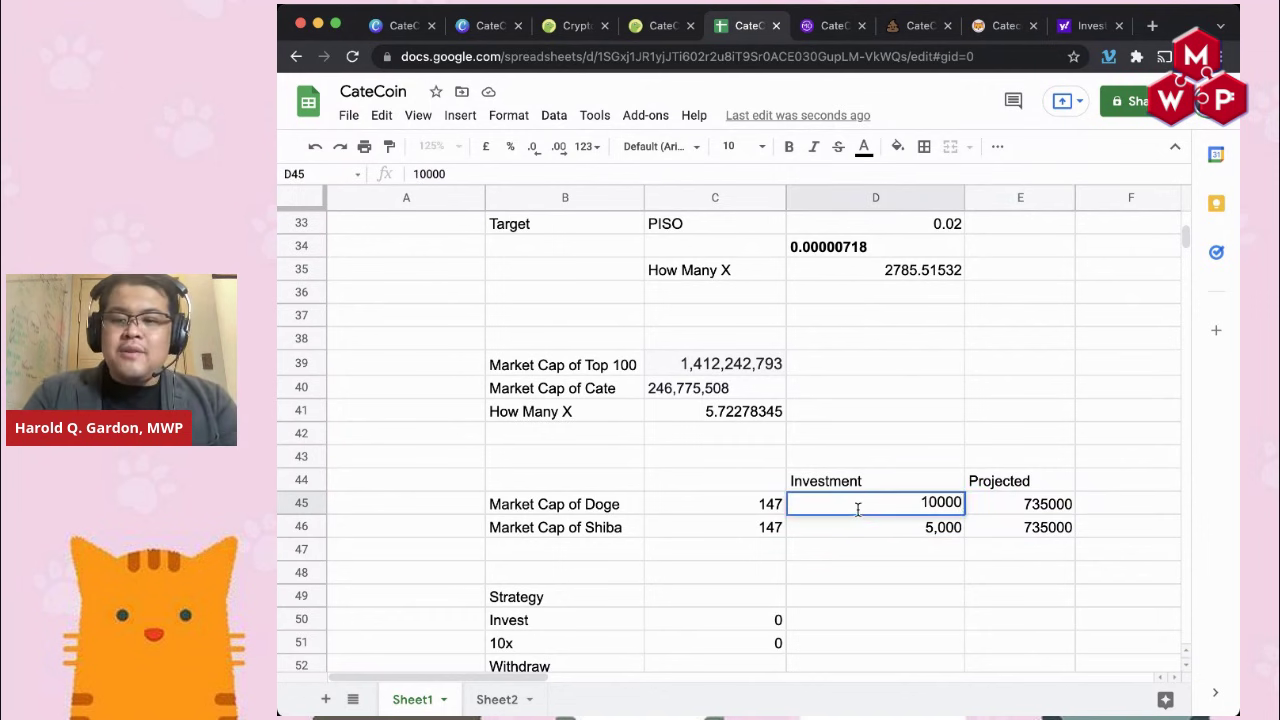
key("Return")
left_click(857, 508)
key("ctrl+c")
key("Down")
key("ctrl+v")
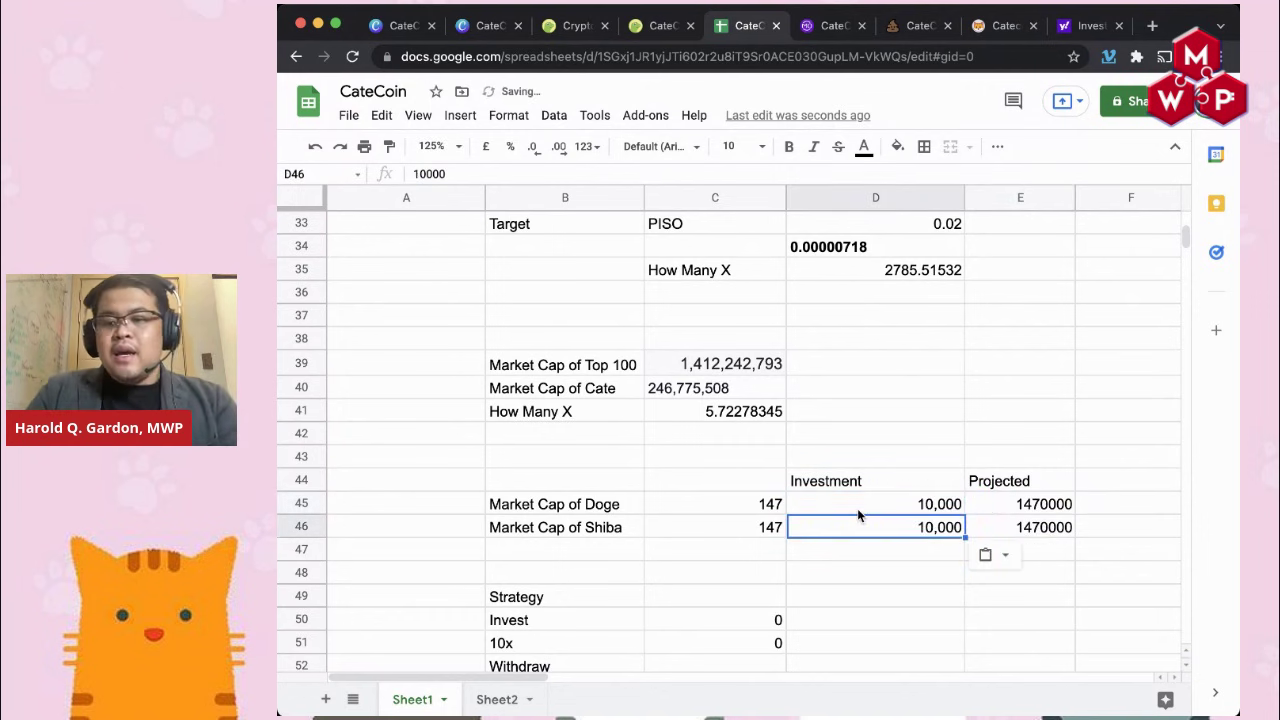
key("Down")
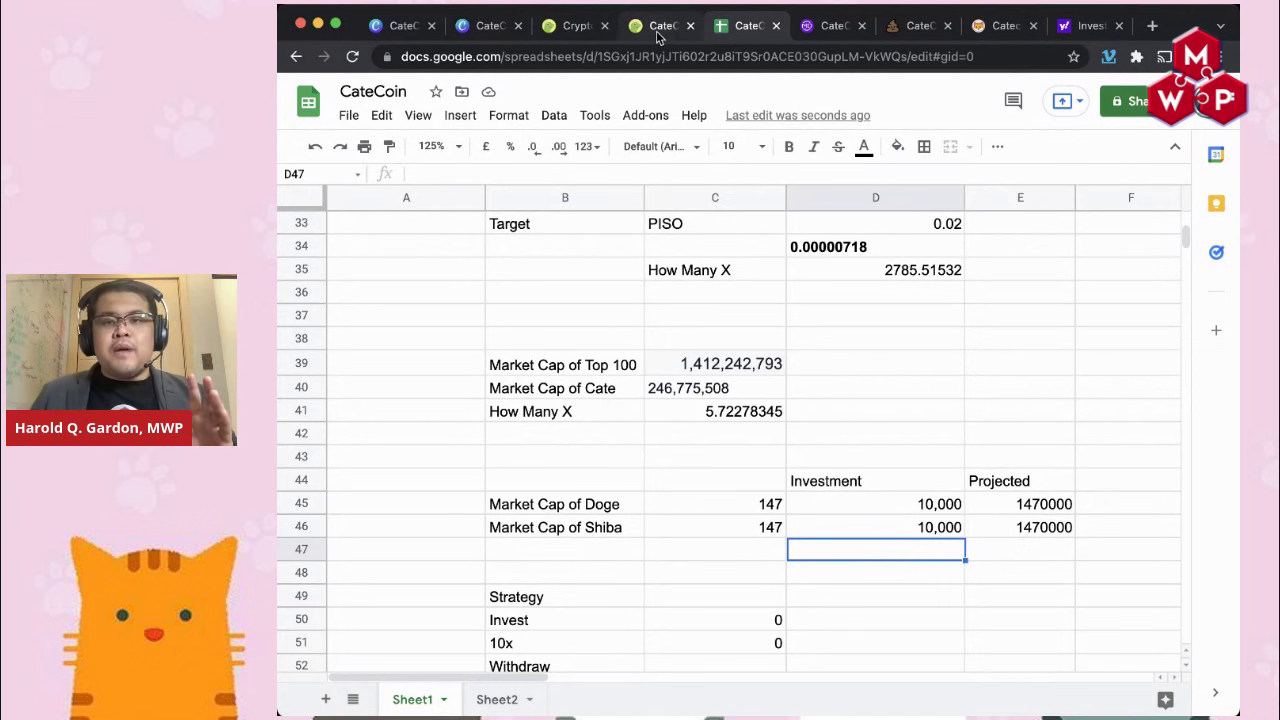
Step: Show the "RISKY???" slide of the Canva presentation, and view the Strategy section in the spreadsheet
left_click(486, 28)
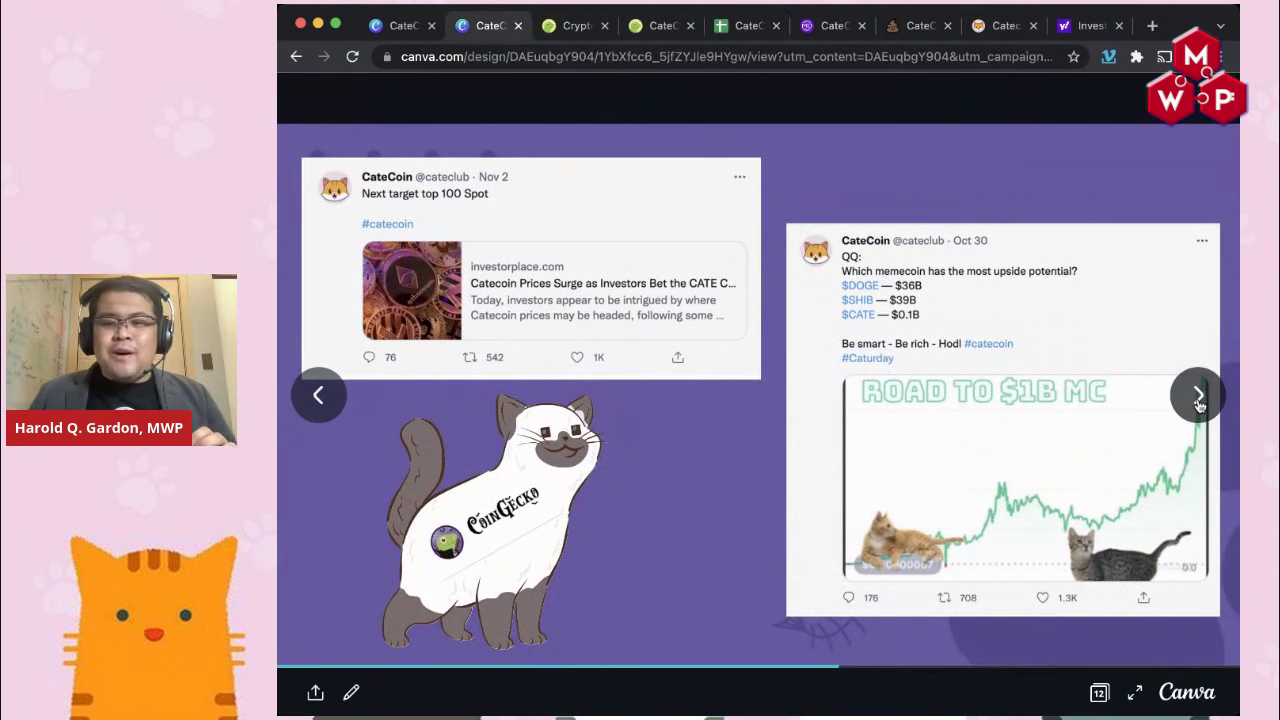
left_click(1199, 398)
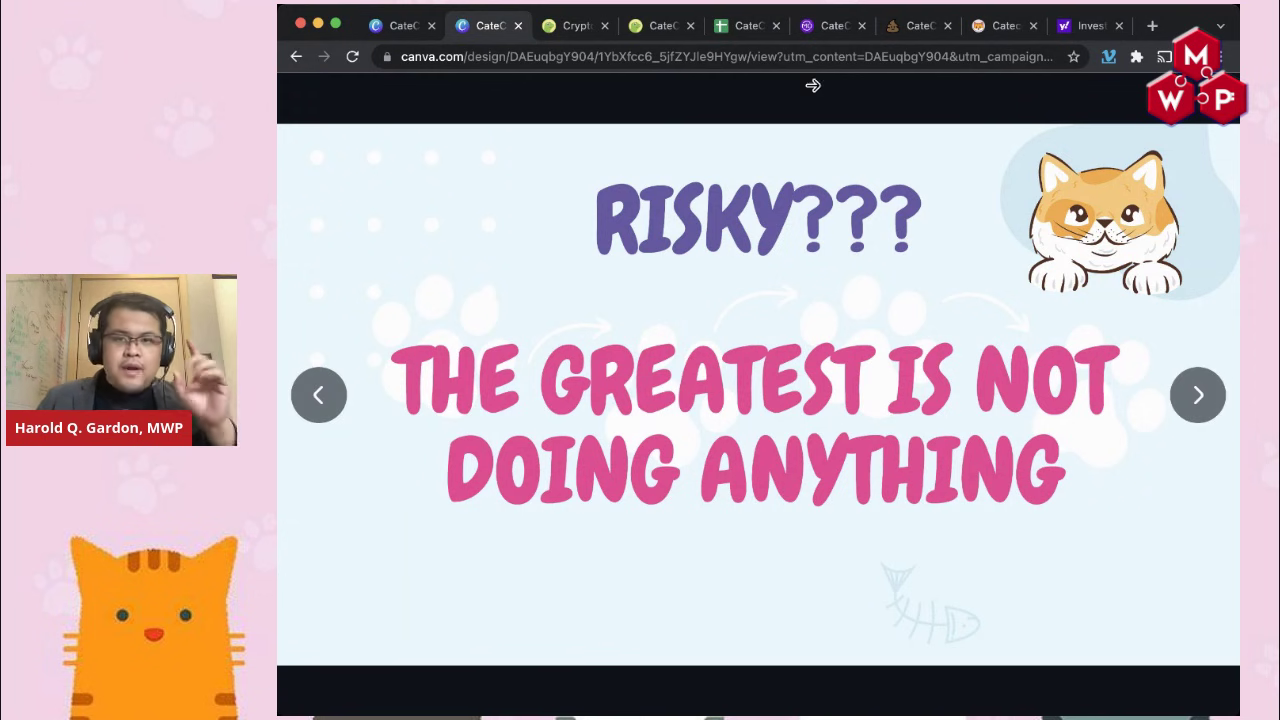
left_click(745, 26)
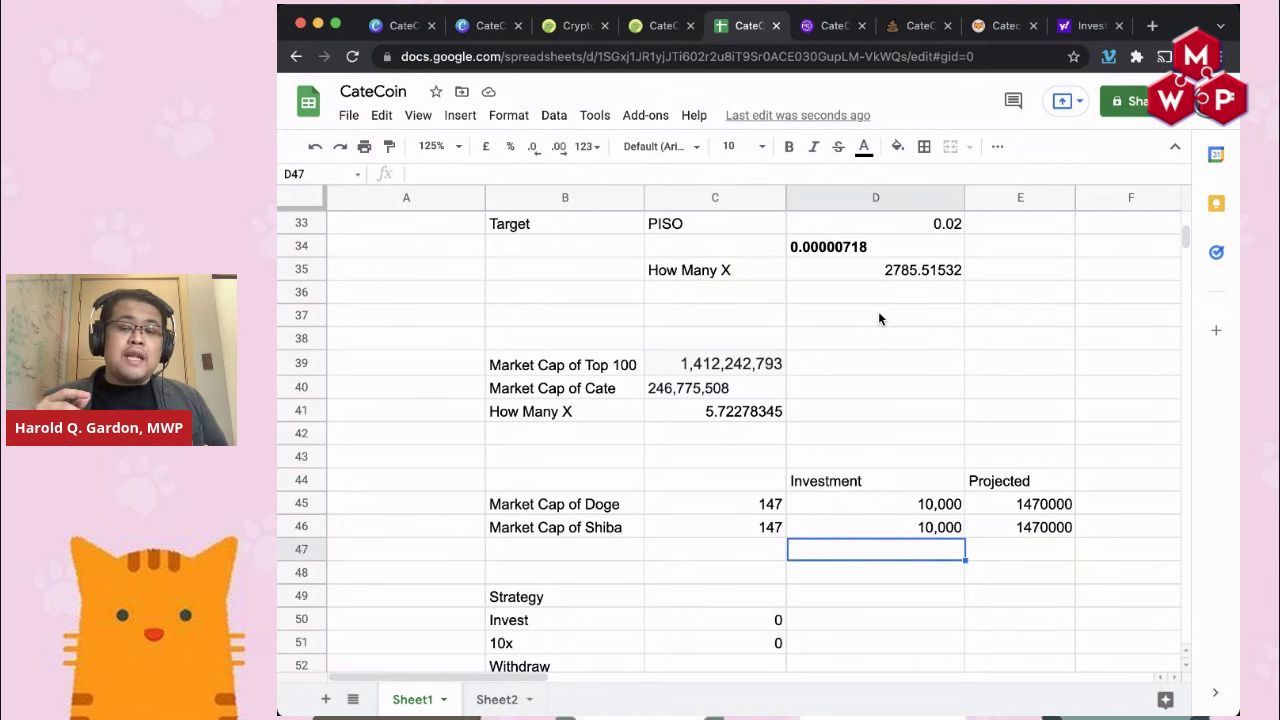
scroll(879, 318, "down", 5)
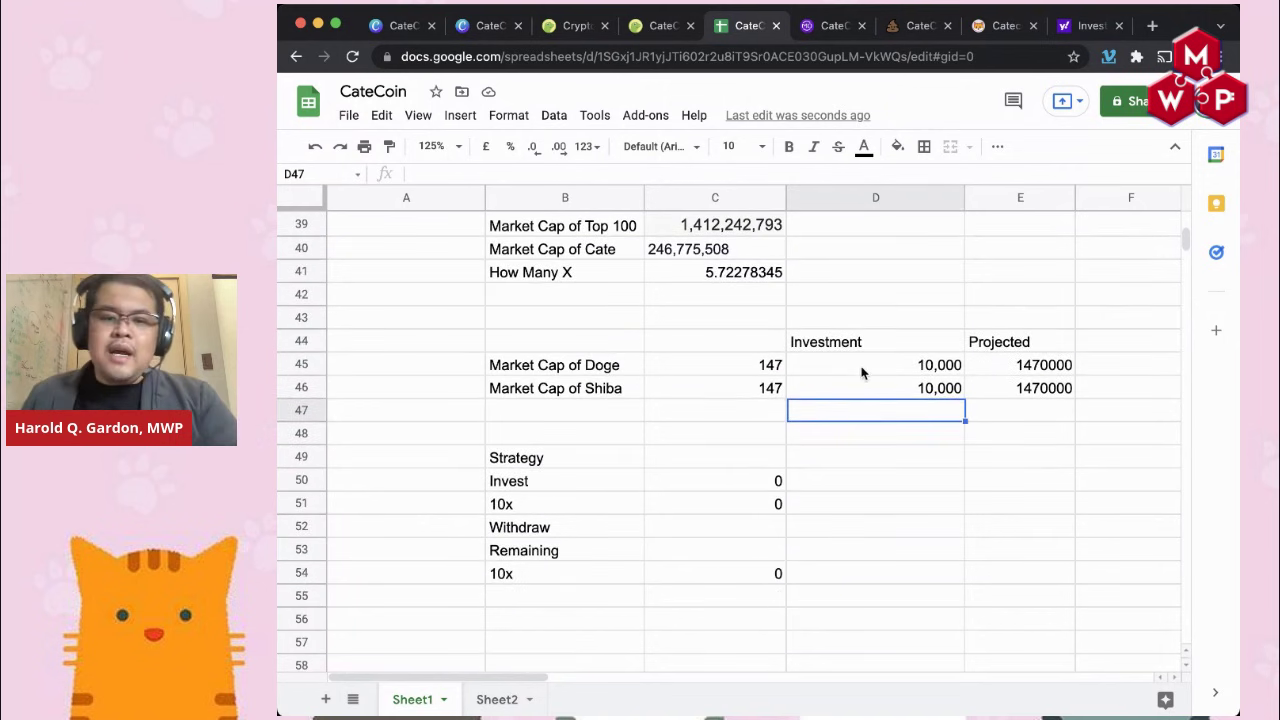
scroll(772, 453, "up", 2)
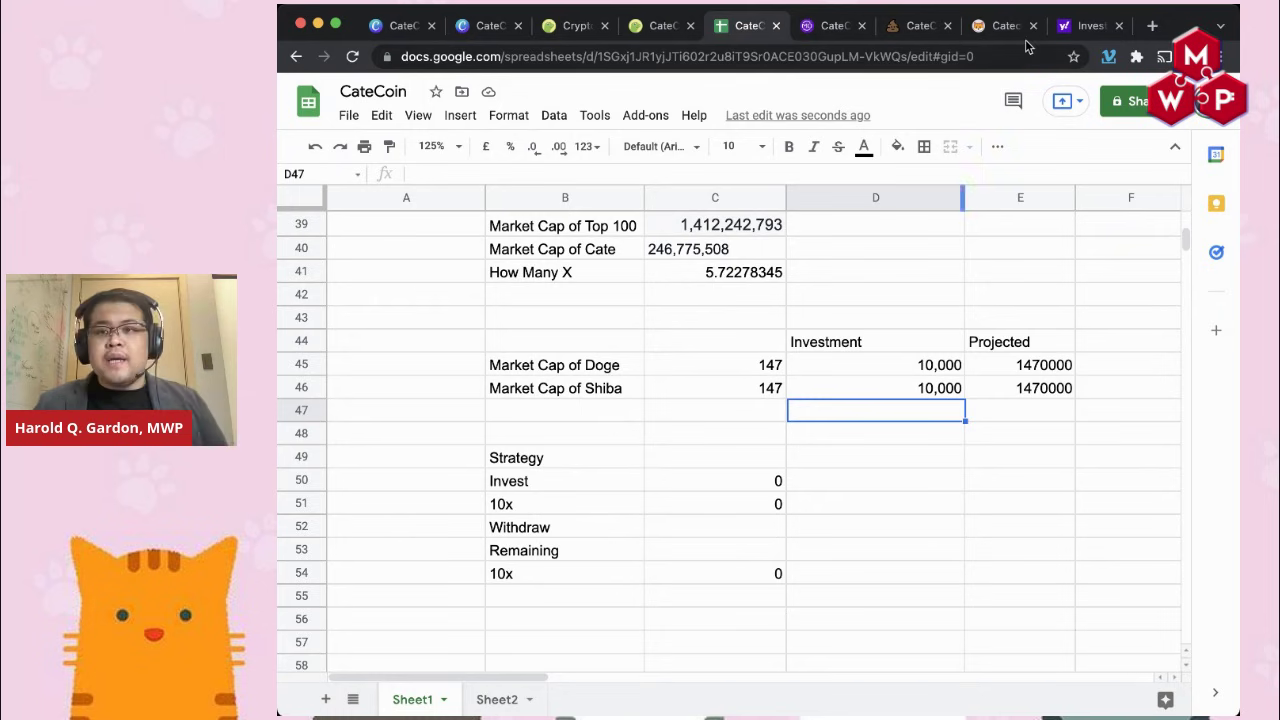
left_click(915, 25)
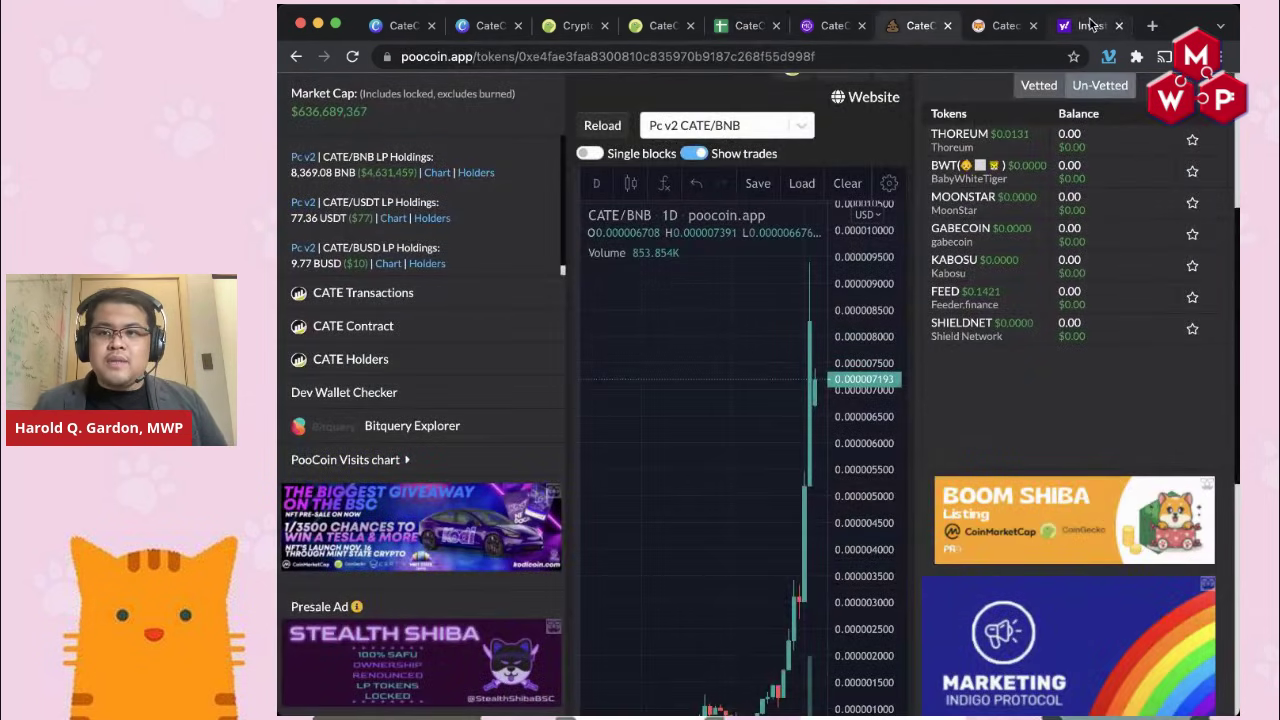
left_click(1088, 25)
left_click(1005, 25)
left_click(835, 27)
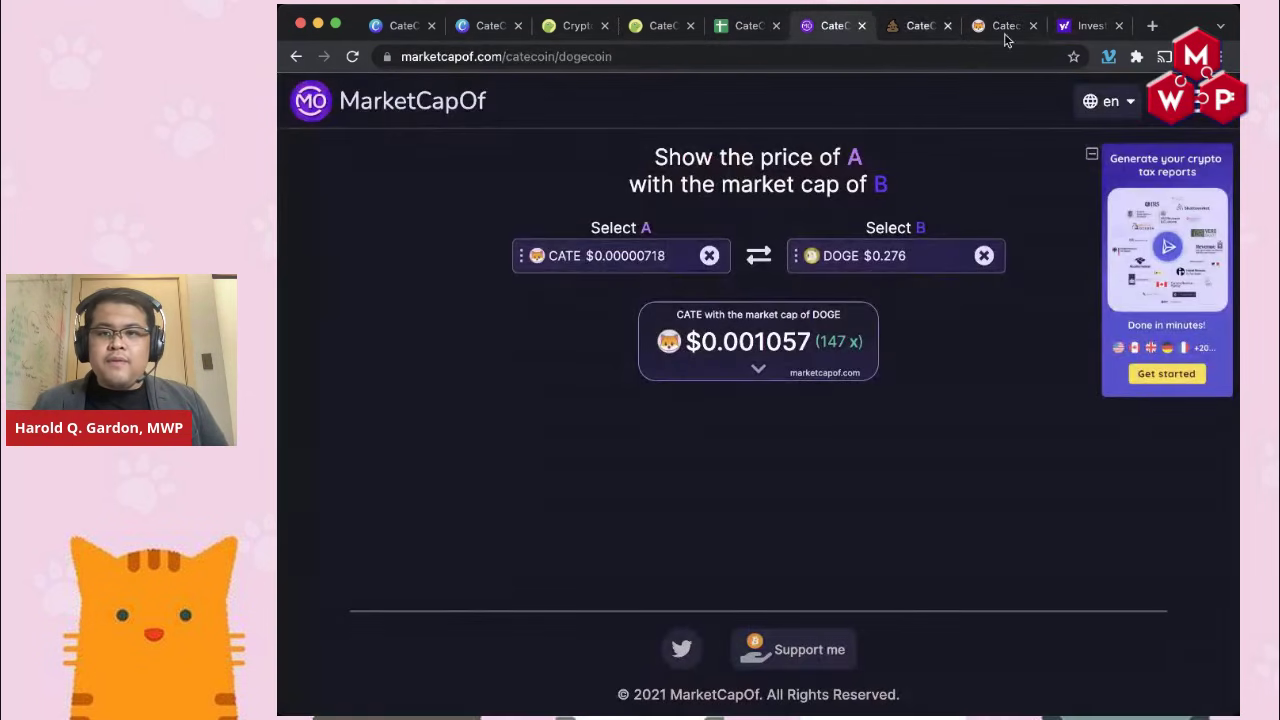
Step: In the MarketCapOf comparison, view Dogecoin's price chart and market details, and return to the CateCoin result
left_click(880, 254)
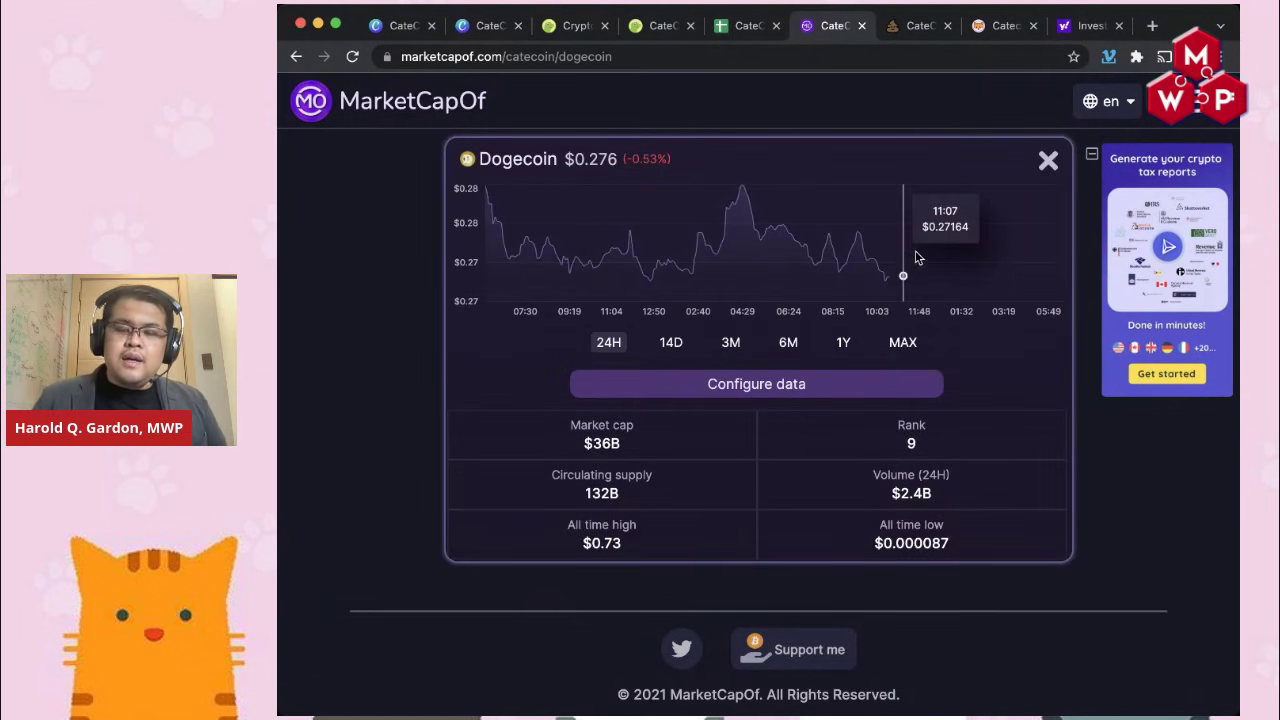
left_click(1048, 160)
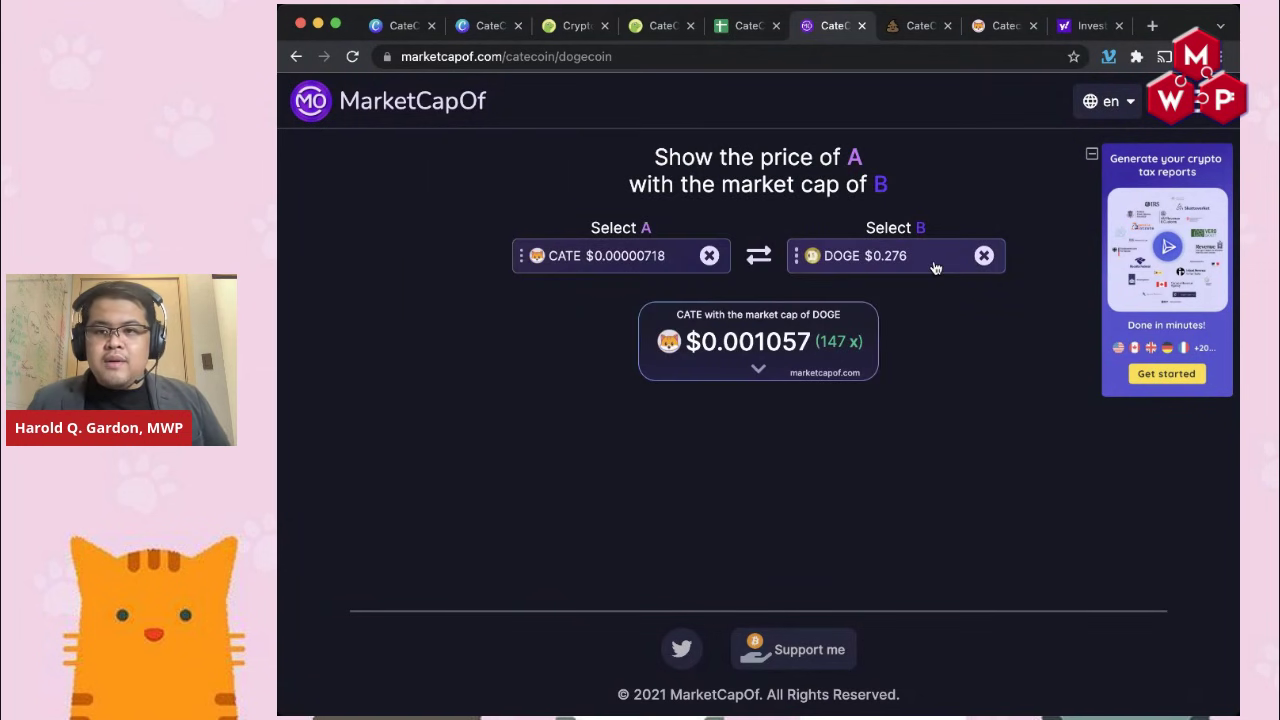
left_click(934, 265)
left_click(1048, 161)
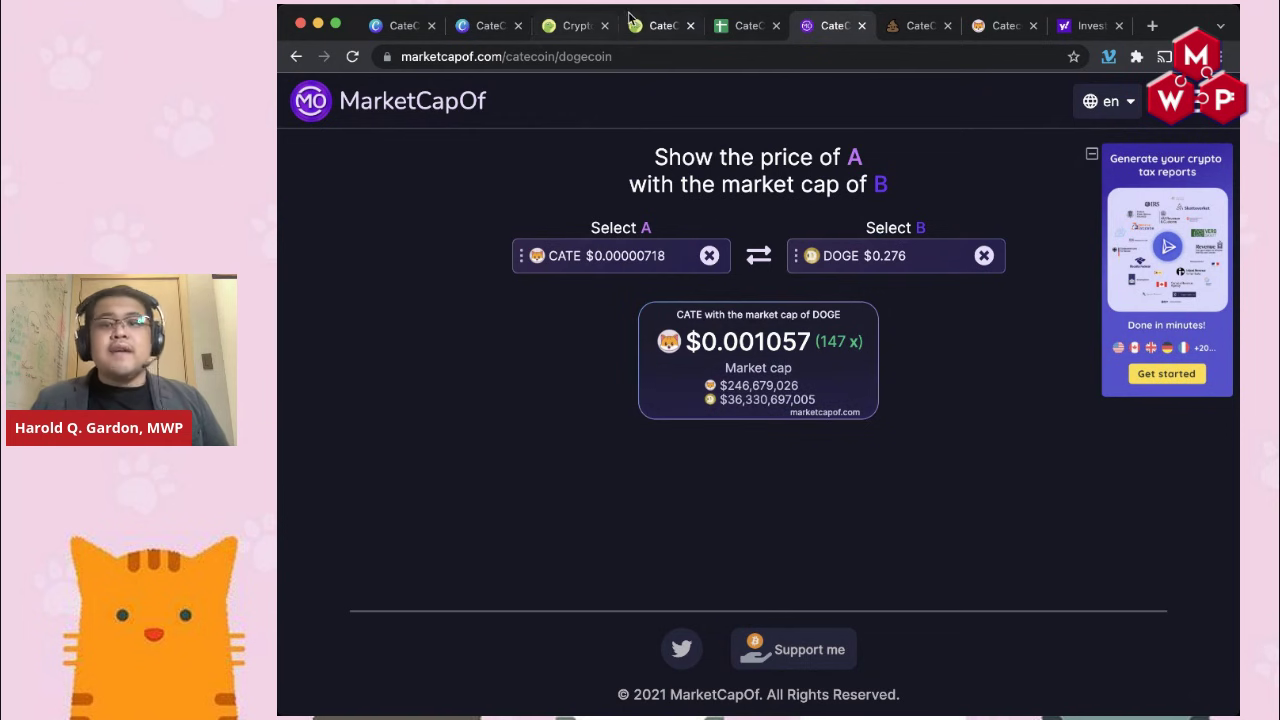
Step: Switch to the CateCoin spreadsheet and review the PISO target and the How Many X formula for the top 100 market cap
left_click(745, 25)
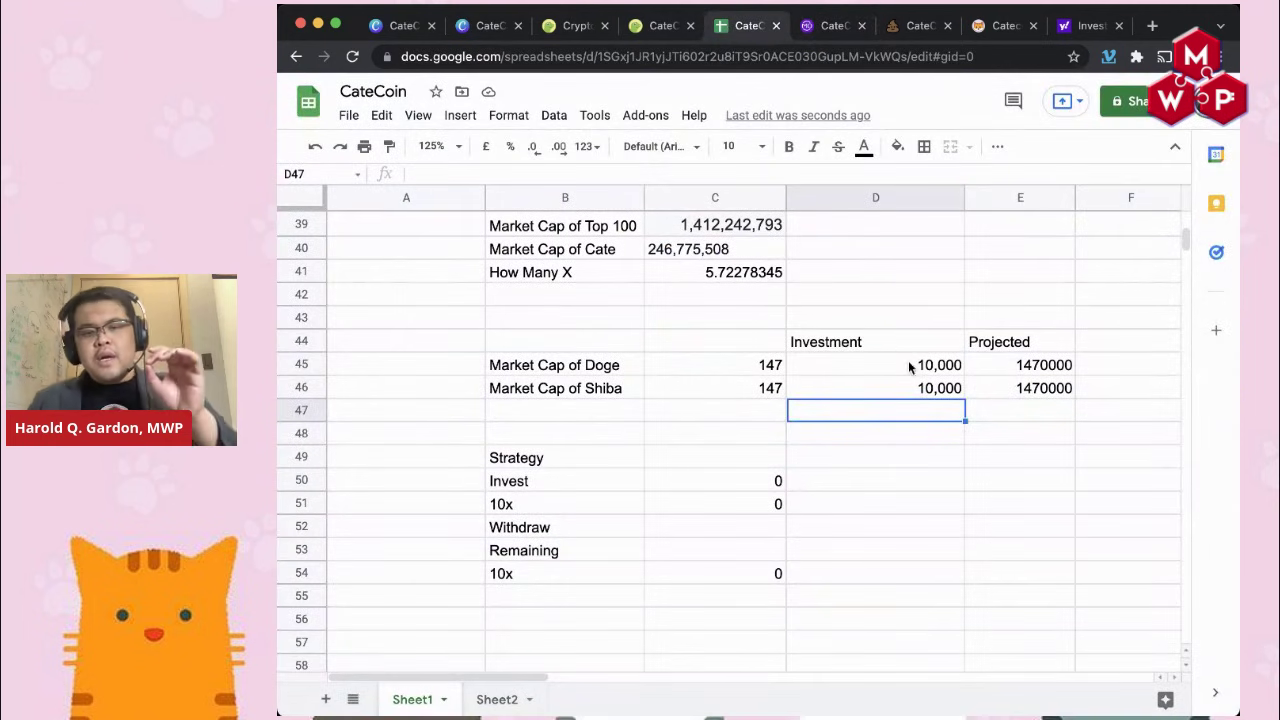
scroll(895, 405, "up", 2)
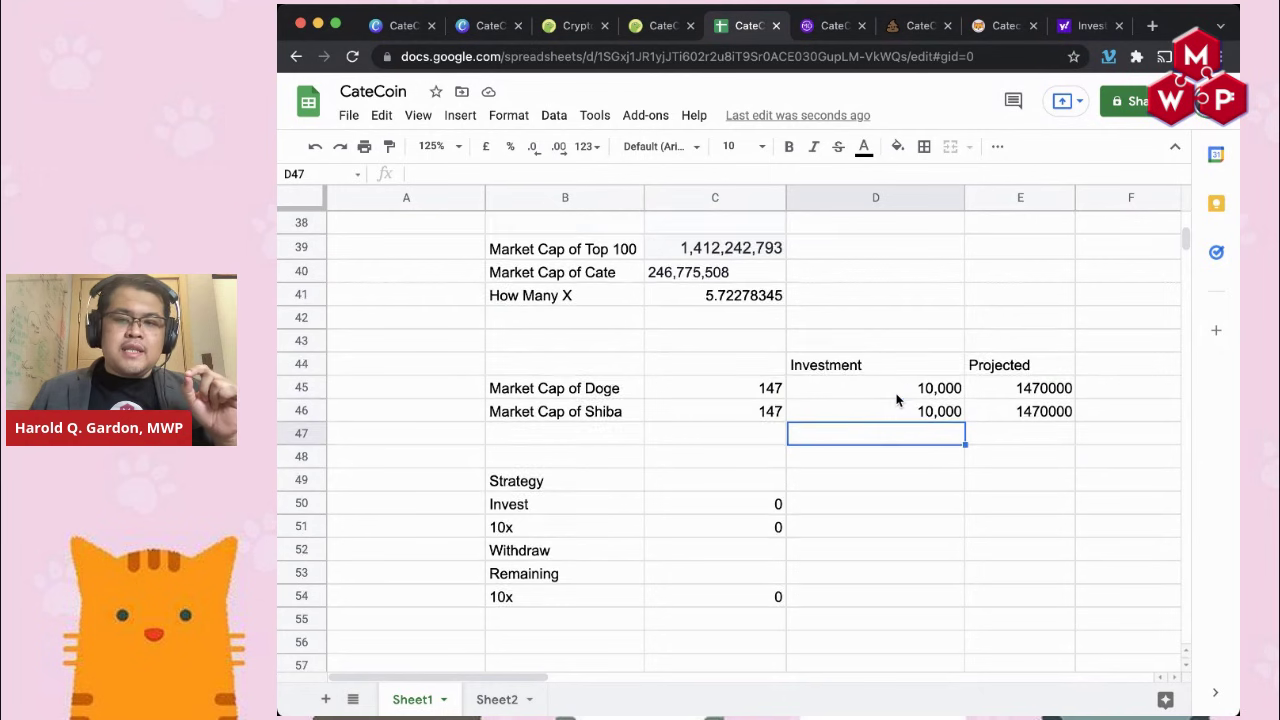
scroll(896, 400, "up", 3)
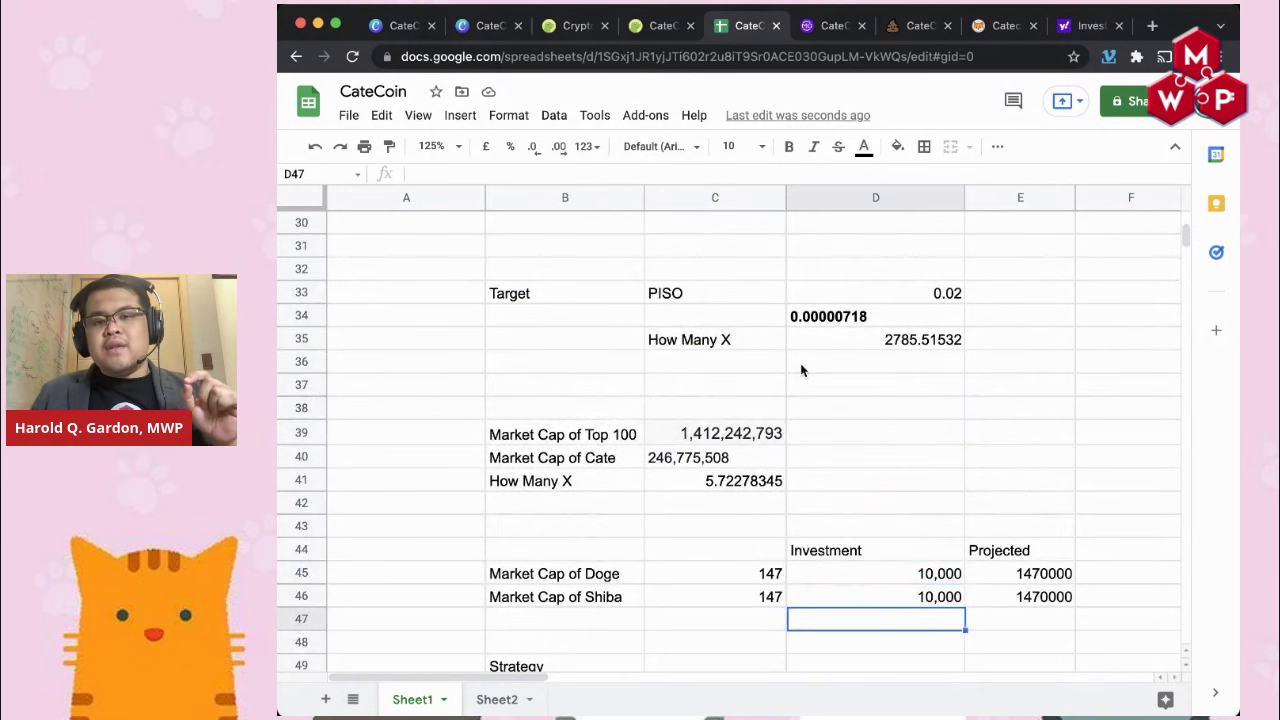
scroll(720, 345, "down", 2)
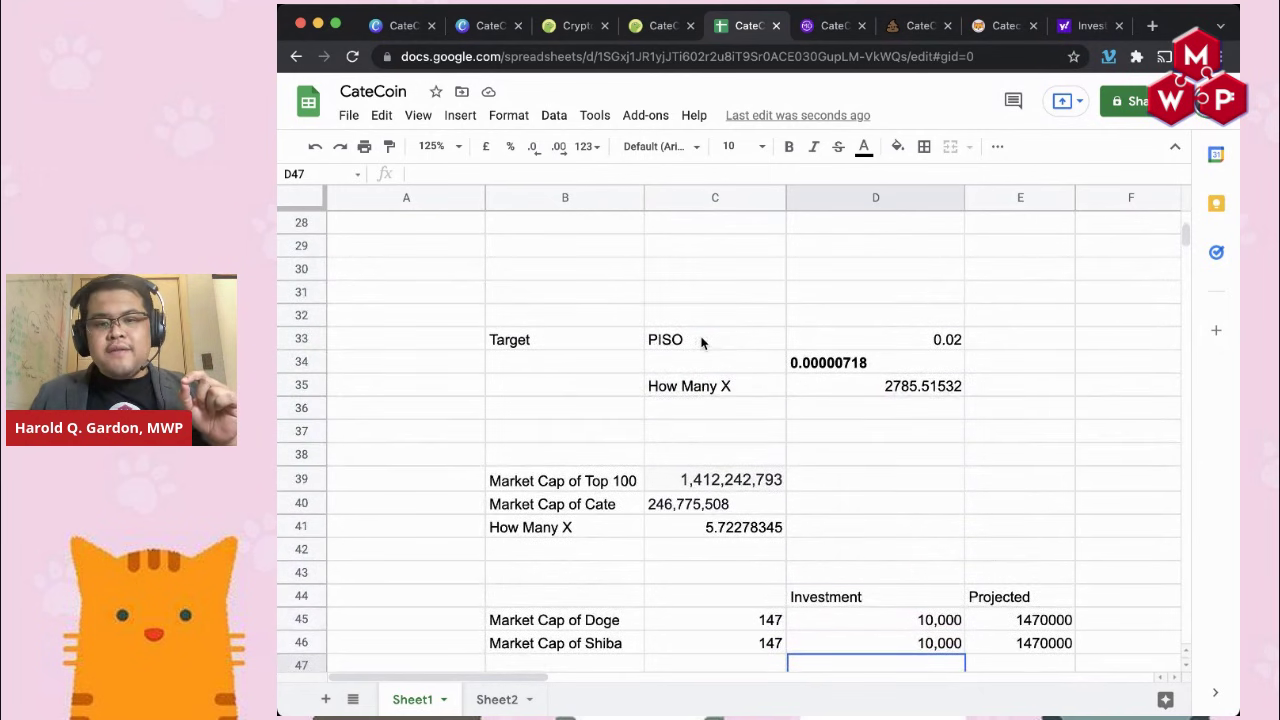
left_click(746, 413)
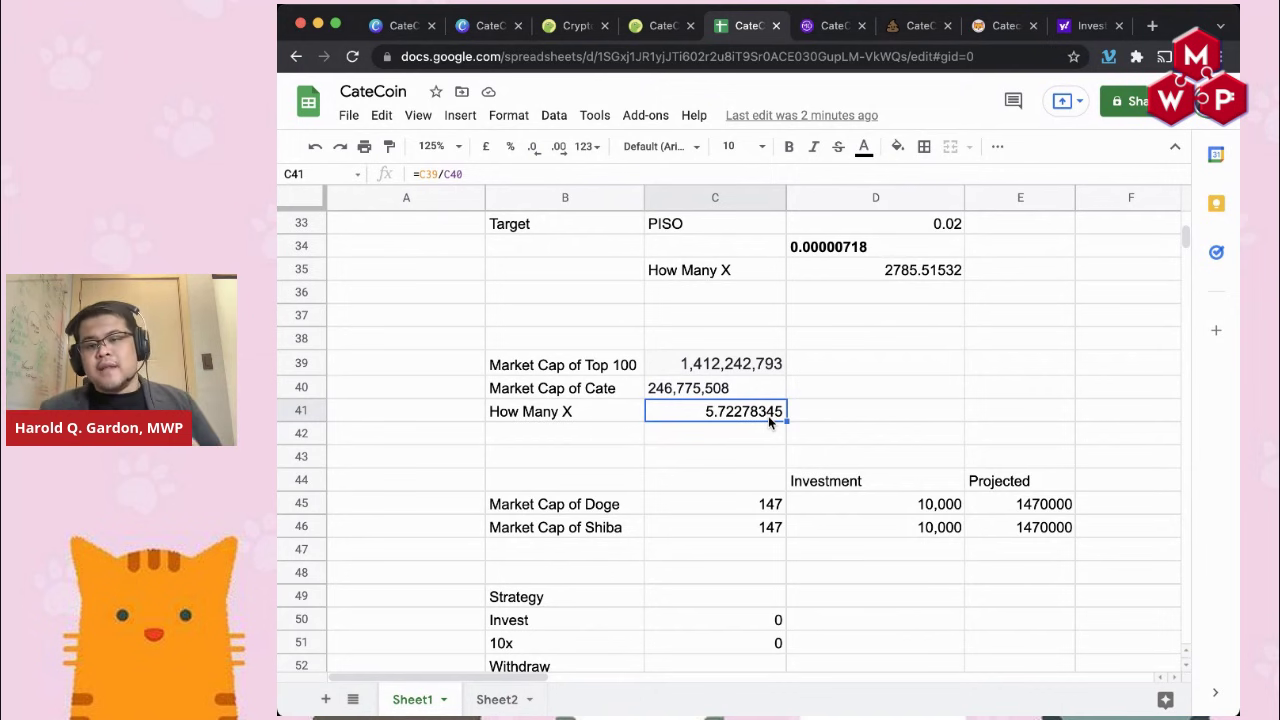
scroll(768, 416, "down", 2)
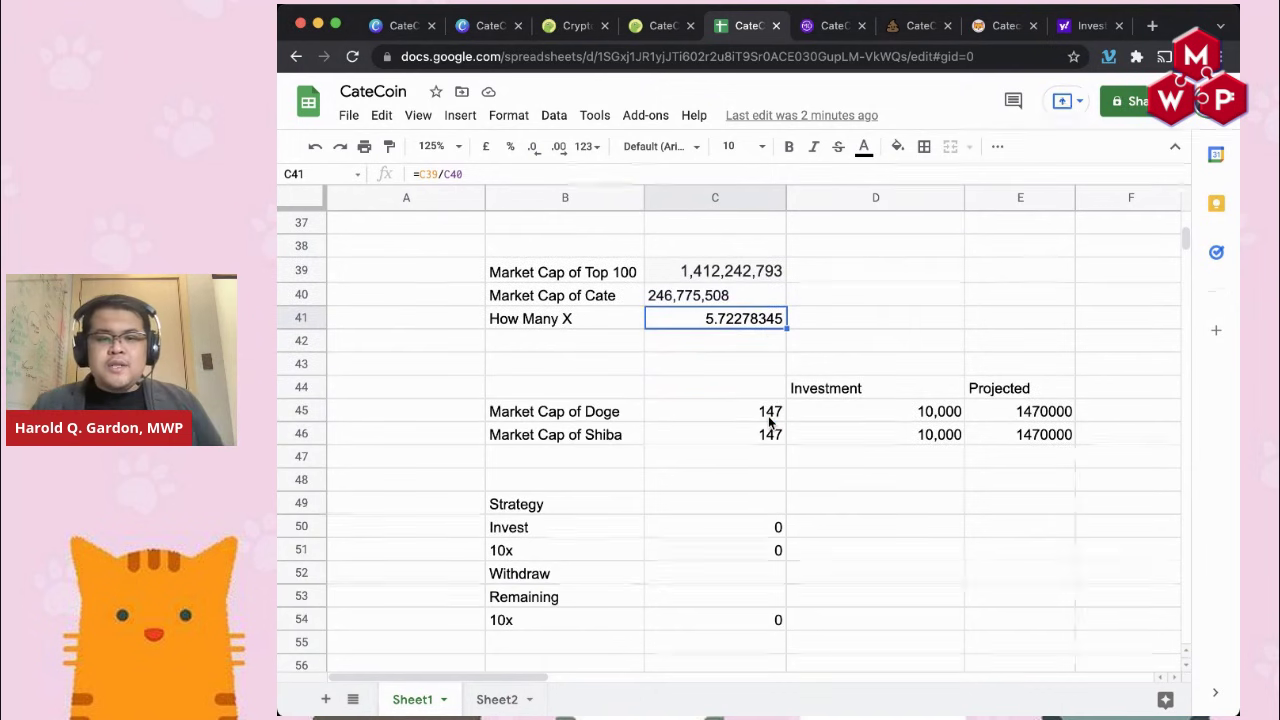
left_click(738, 502)
type("10,0000")
key("Return")
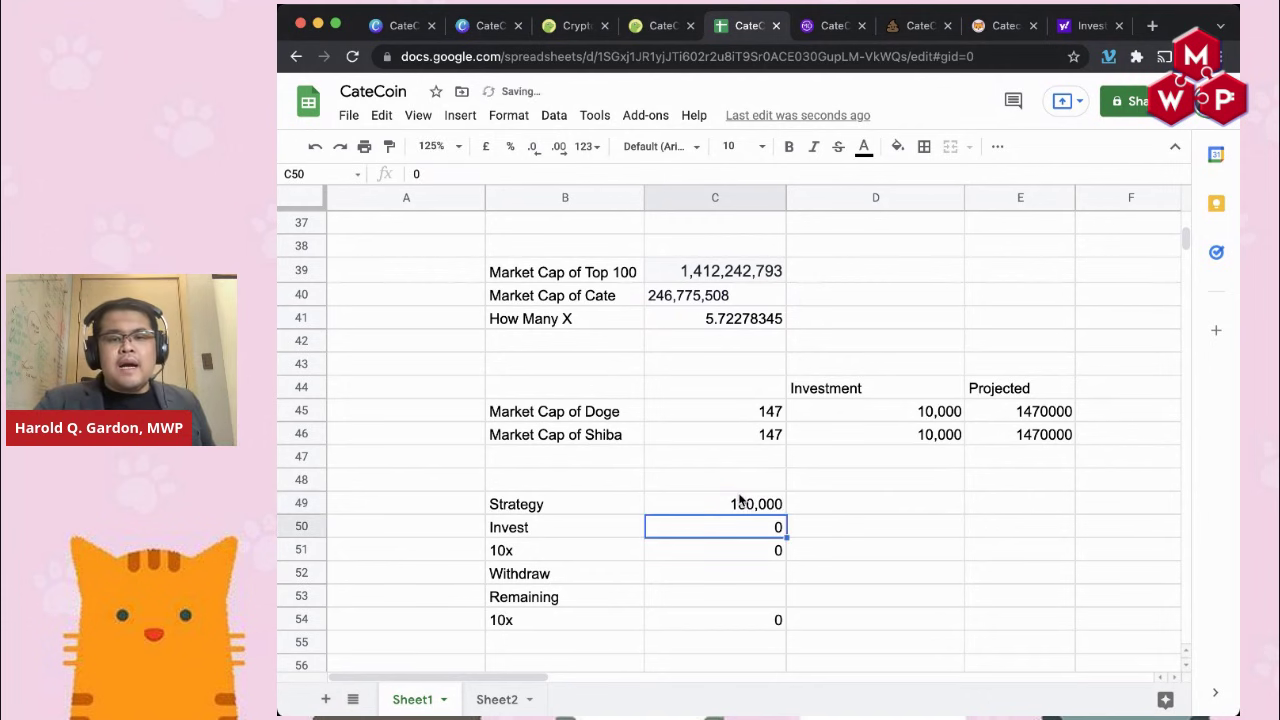
left_click(738, 497)
key("Delete")
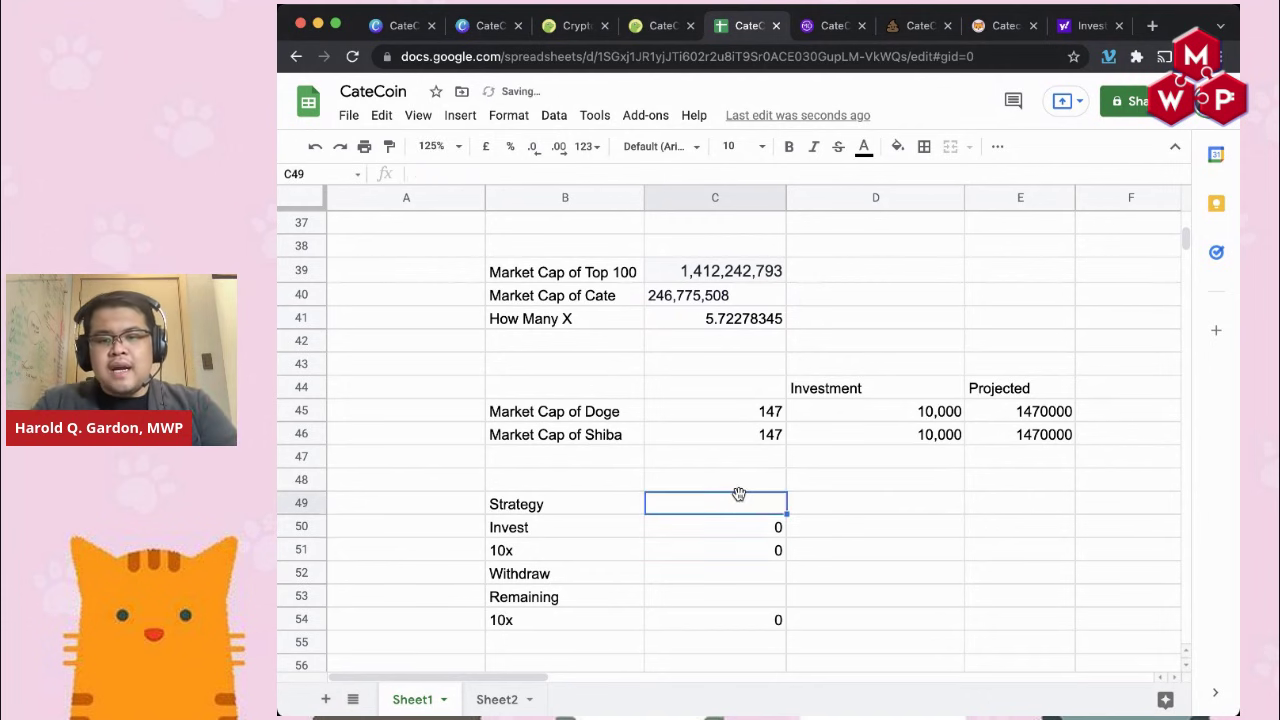
Step: Enter 10000 as the Invest amount in cell C50 of the Strategy section
key("Down")
type("10000")
key("Return")
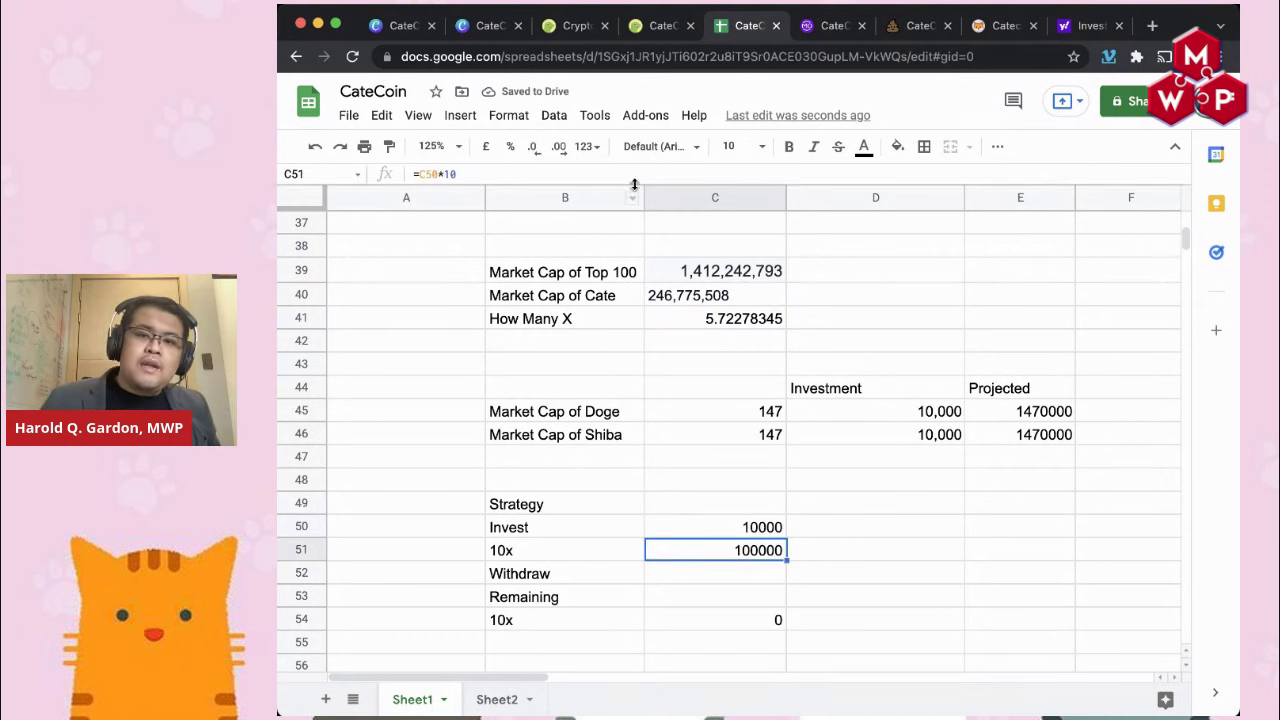
Step: Apply the Number format to the first 10x amount in cell C51
left_click(487, 148)
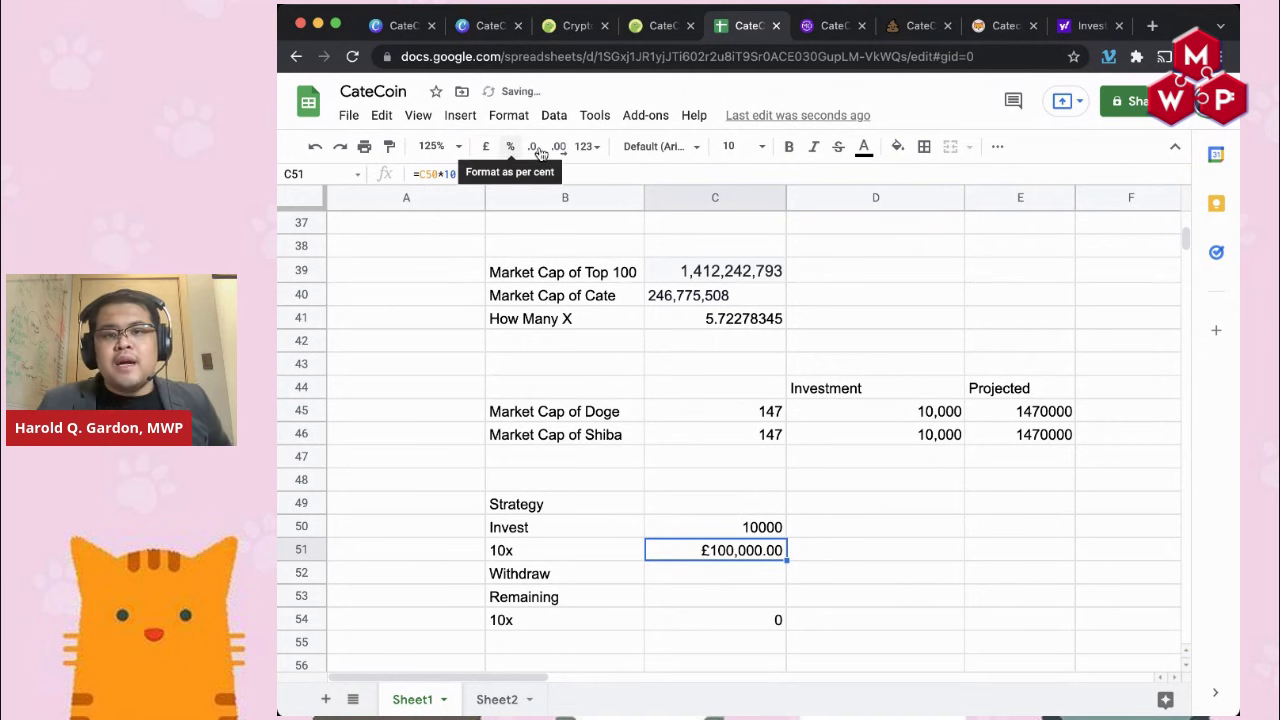
left_click(513, 149)
left_click(586, 146)
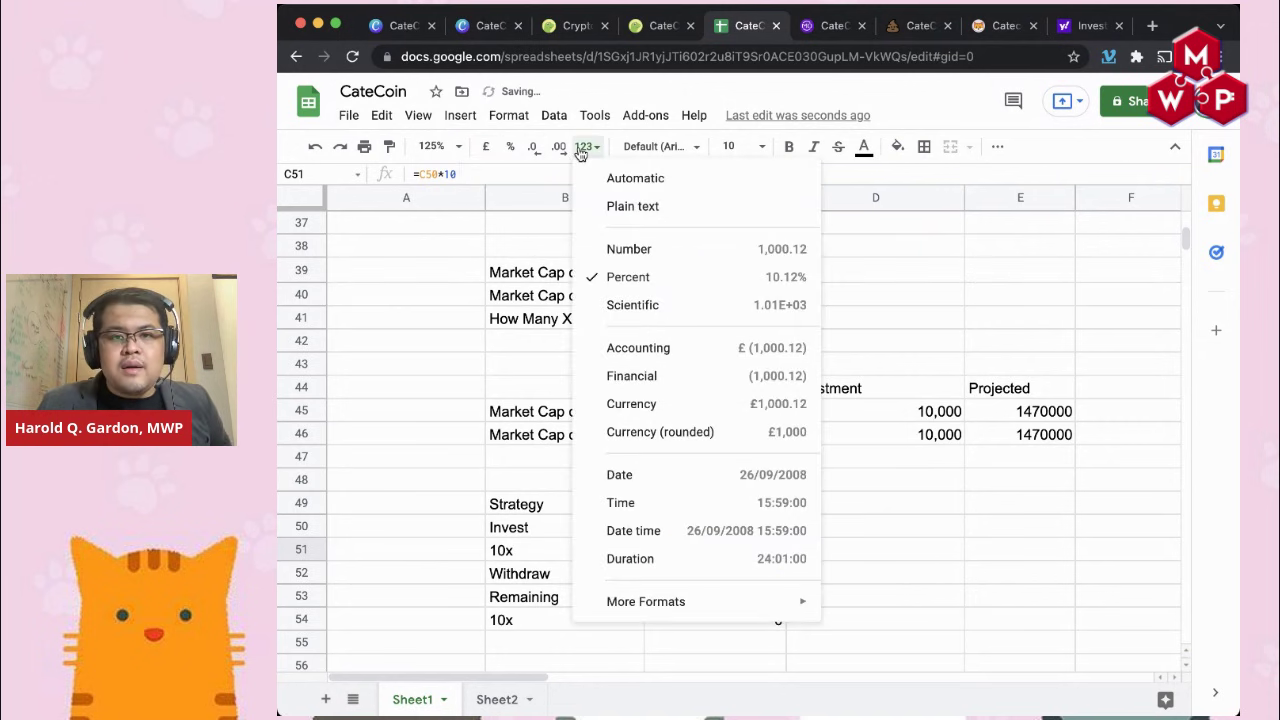
left_click(630, 252)
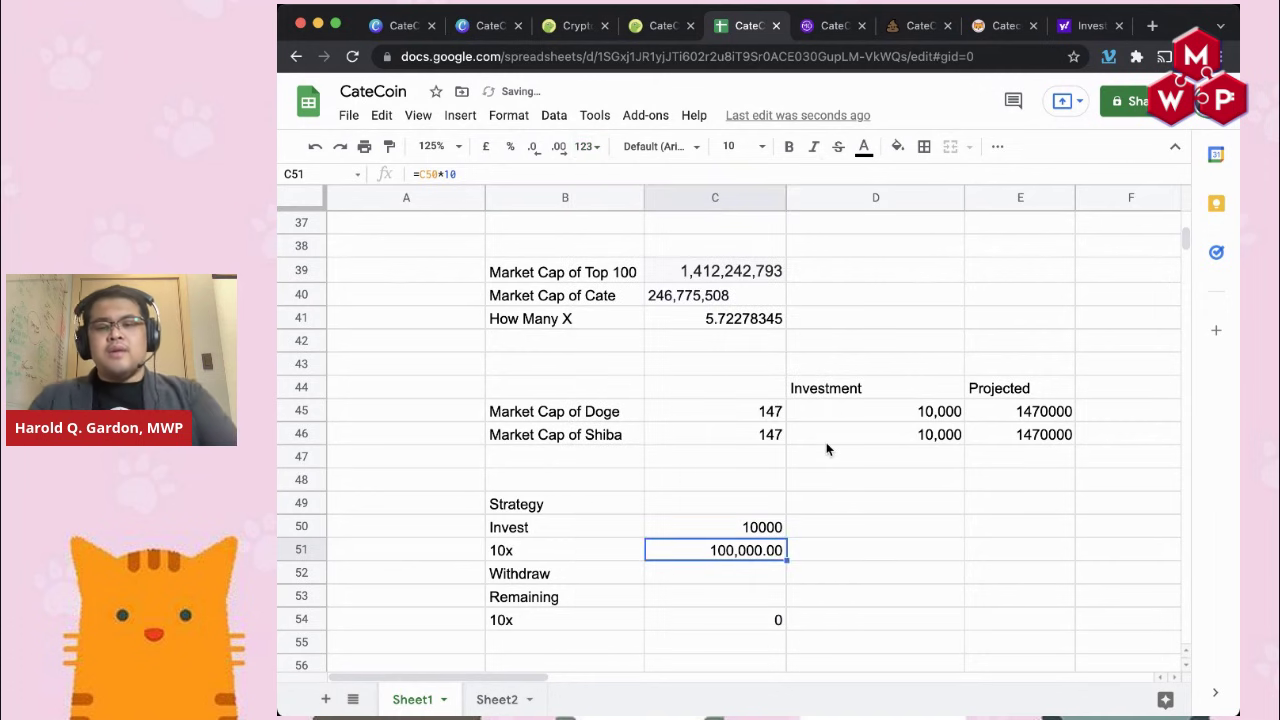
Step: Enter 10,000 as the Withdraw amount in cell C52
key("Up")
key("Down")
key("Down")
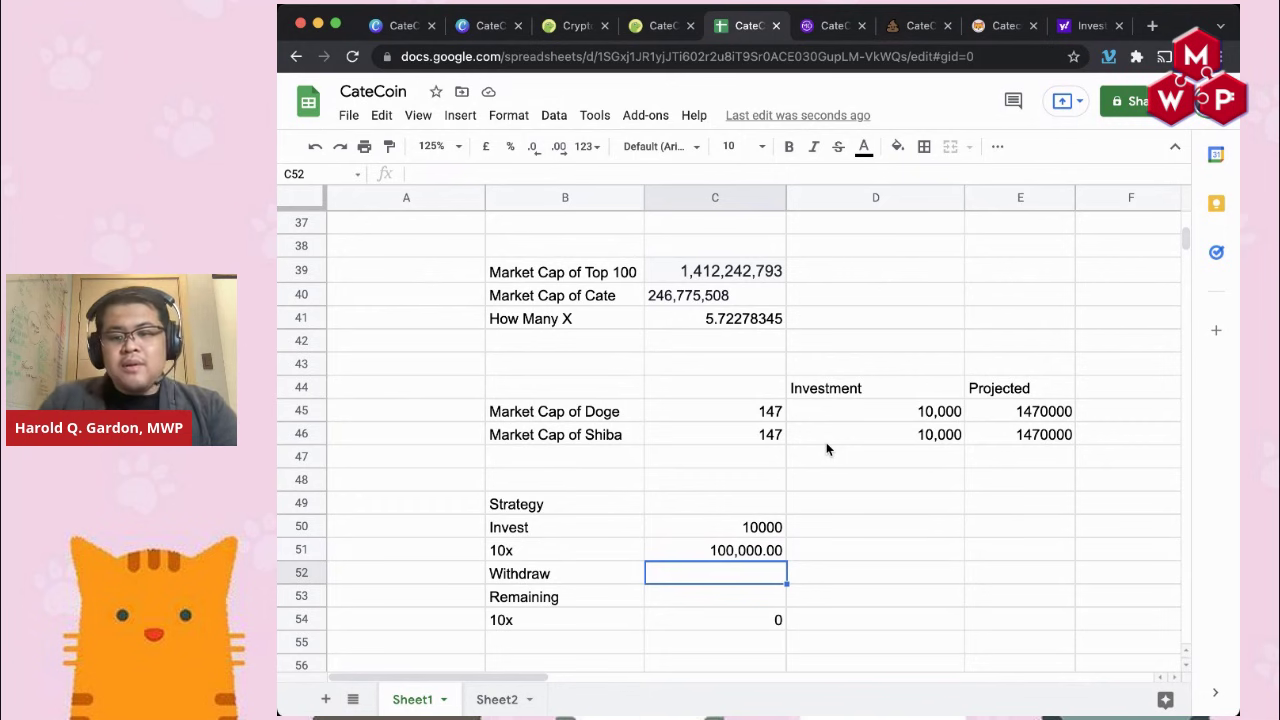
type("1000")
key("Return")
key("Up")
type("10,000")
key("Return")
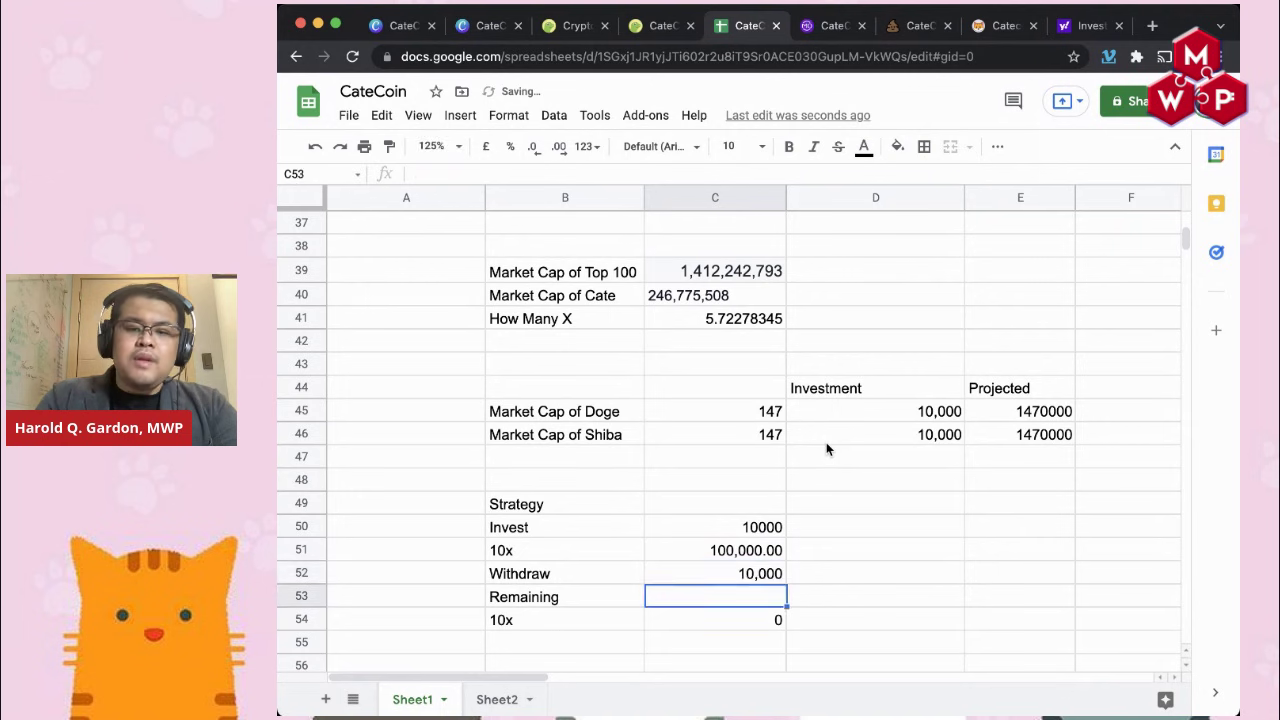
Step: Calculate Remaining in C53 with =C51-C52, and apply the Number format to the second 10x amount in C54
type("=C51-")
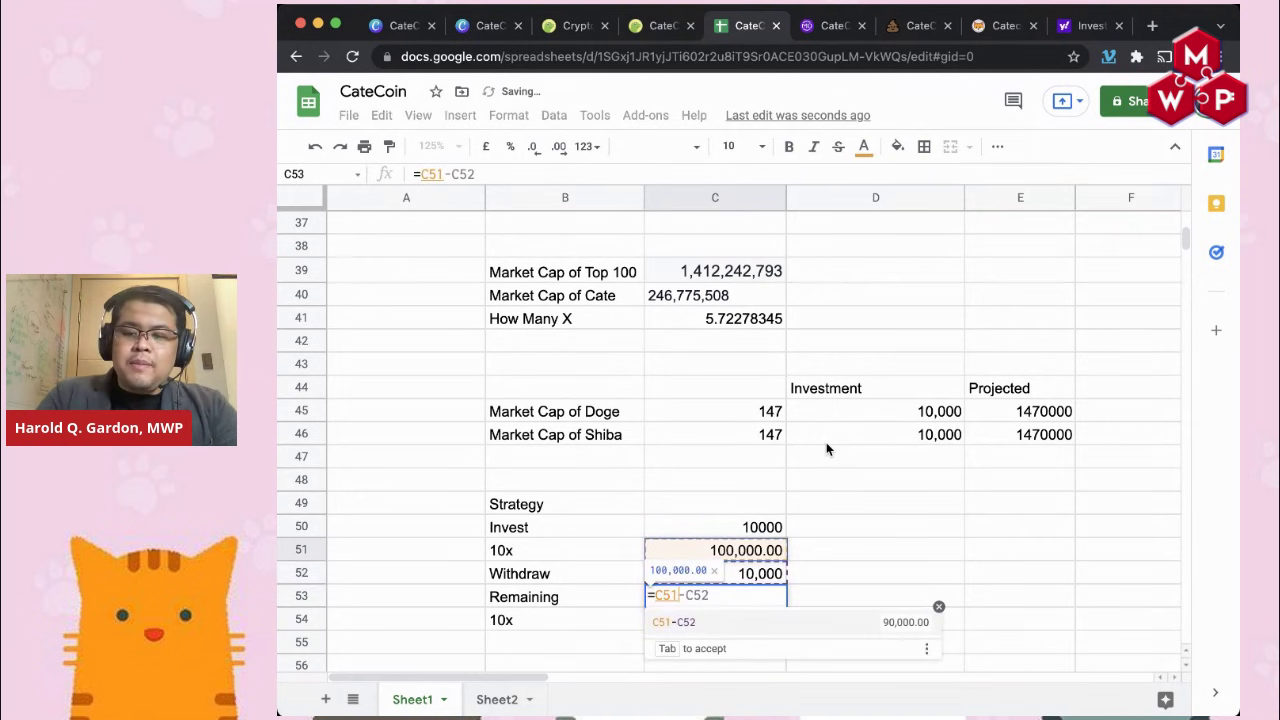
key("Tab")
key("Return")
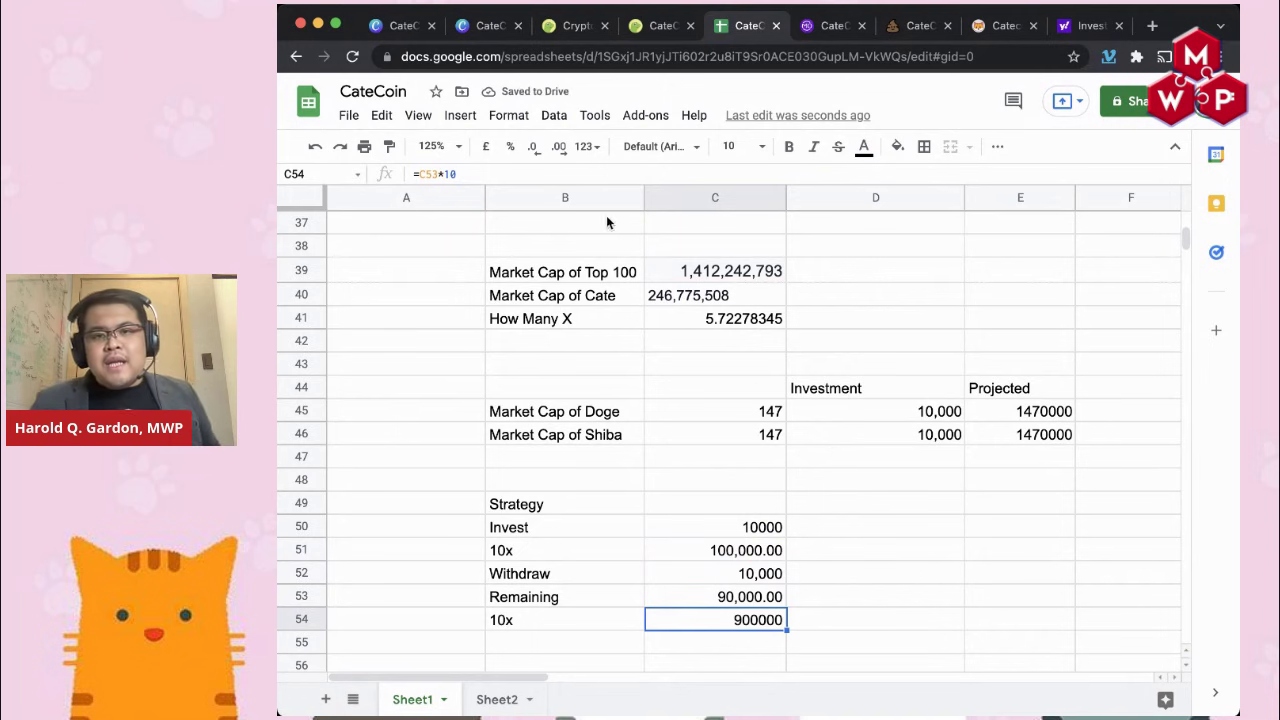
left_click(587, 146)
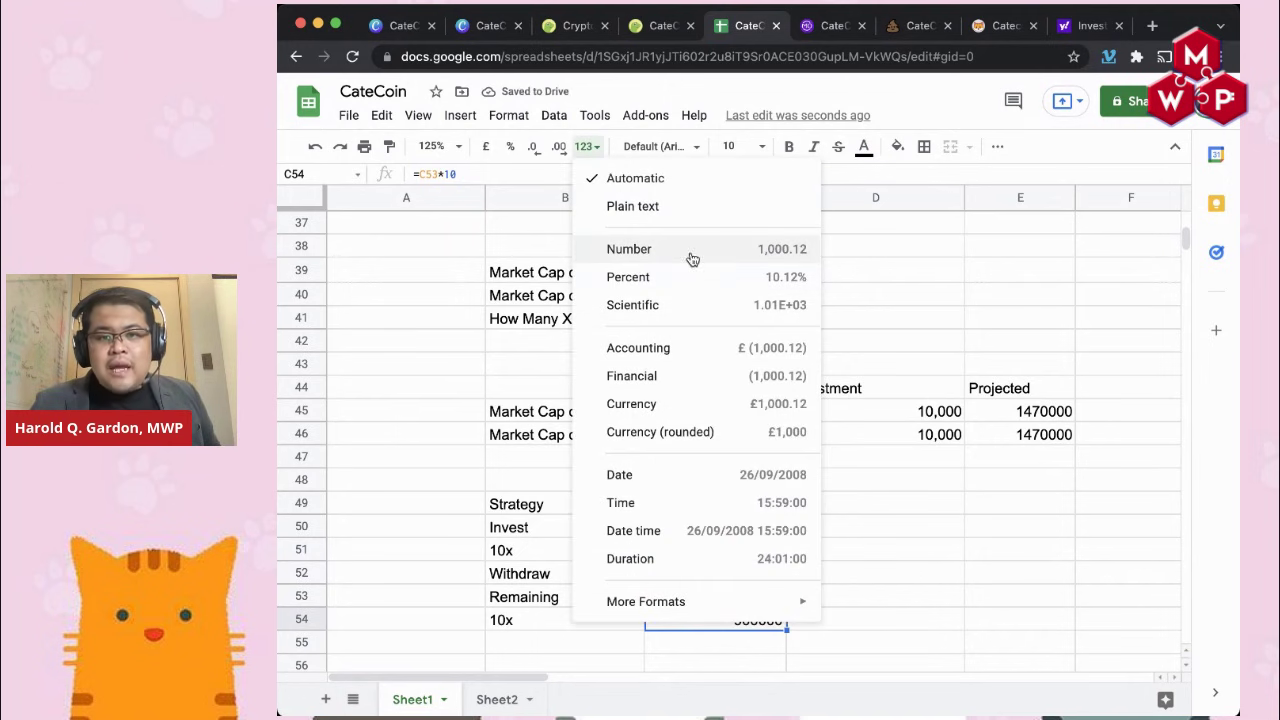
left_click(690, 261)
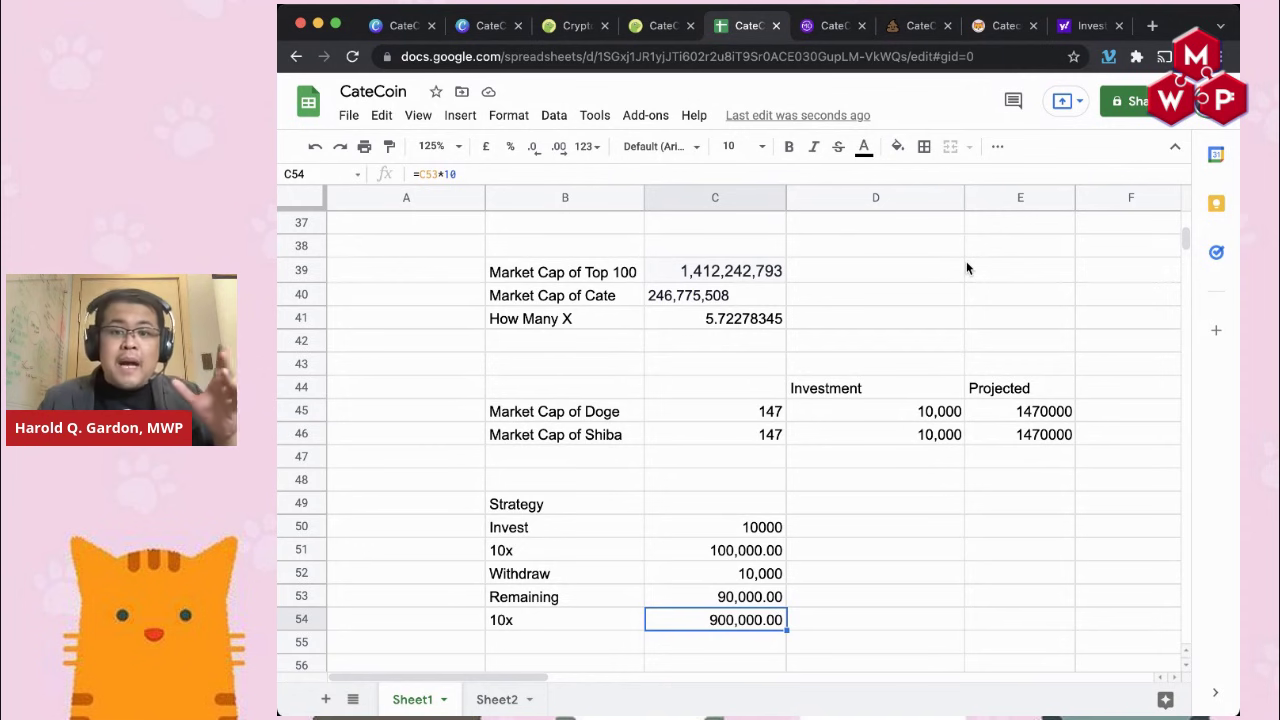
Step: Apply the Number format to the Invest amount in cell C50
scroll(910, 300, "down", 1)
left_click(784, 478)
scroll(790, 475, "down", 1)
left_click(768, 479)
left_click(587, 148)
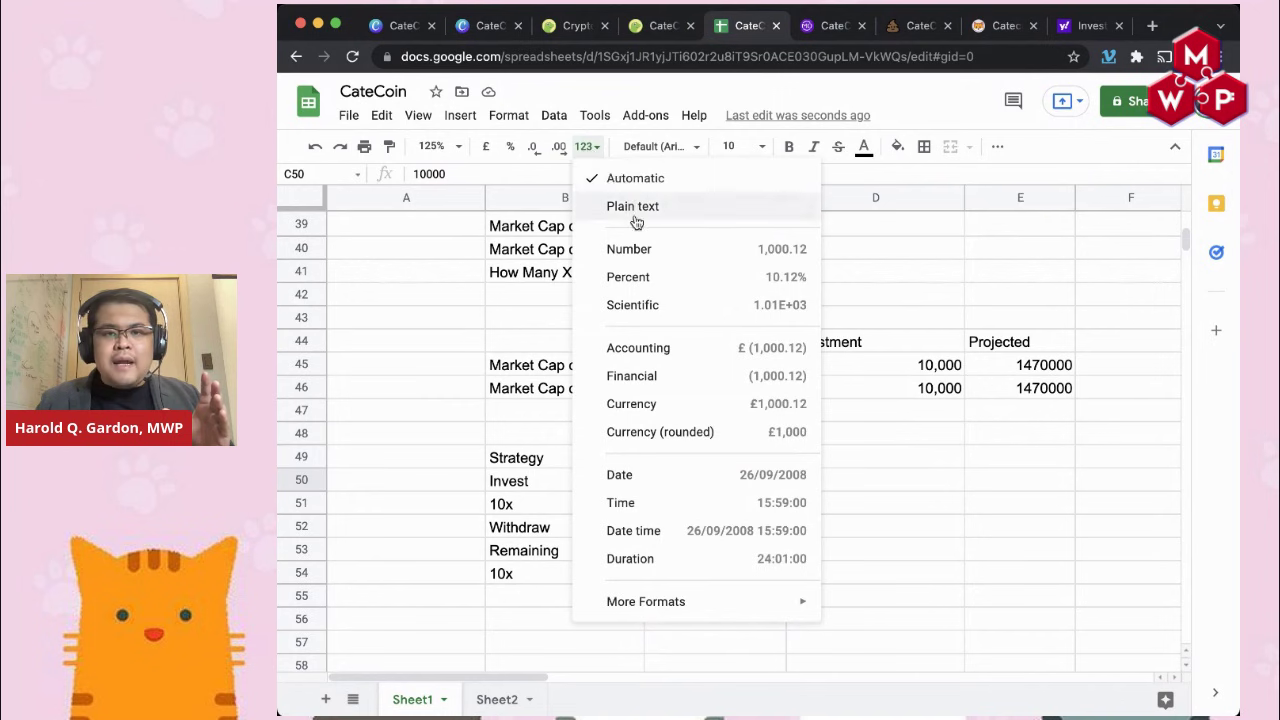
left_click(572, 250)
left_click(917, 507)
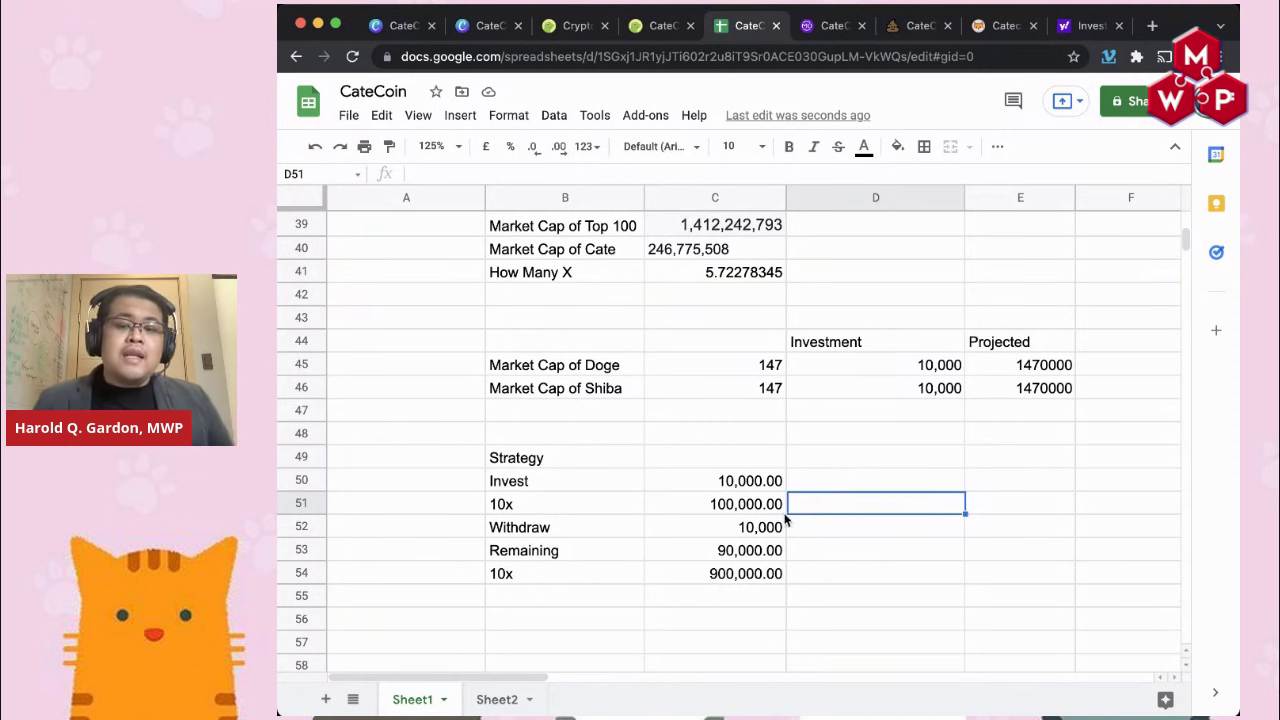
Step: Review the Strategy section by highlighting the Remaining, second 10x, first 10x and Withdraw entries
left_click(755, 552)
left_click(760, 574)
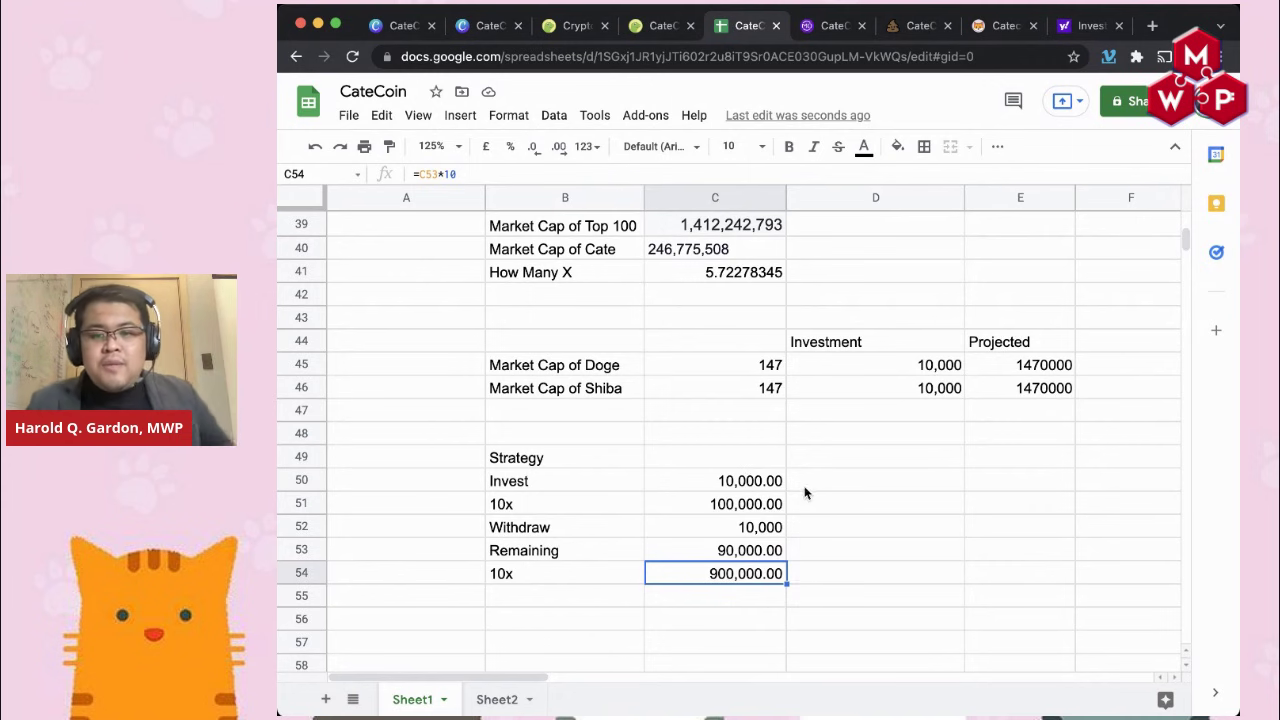
left_click_drag(575, 505, 782, 504)
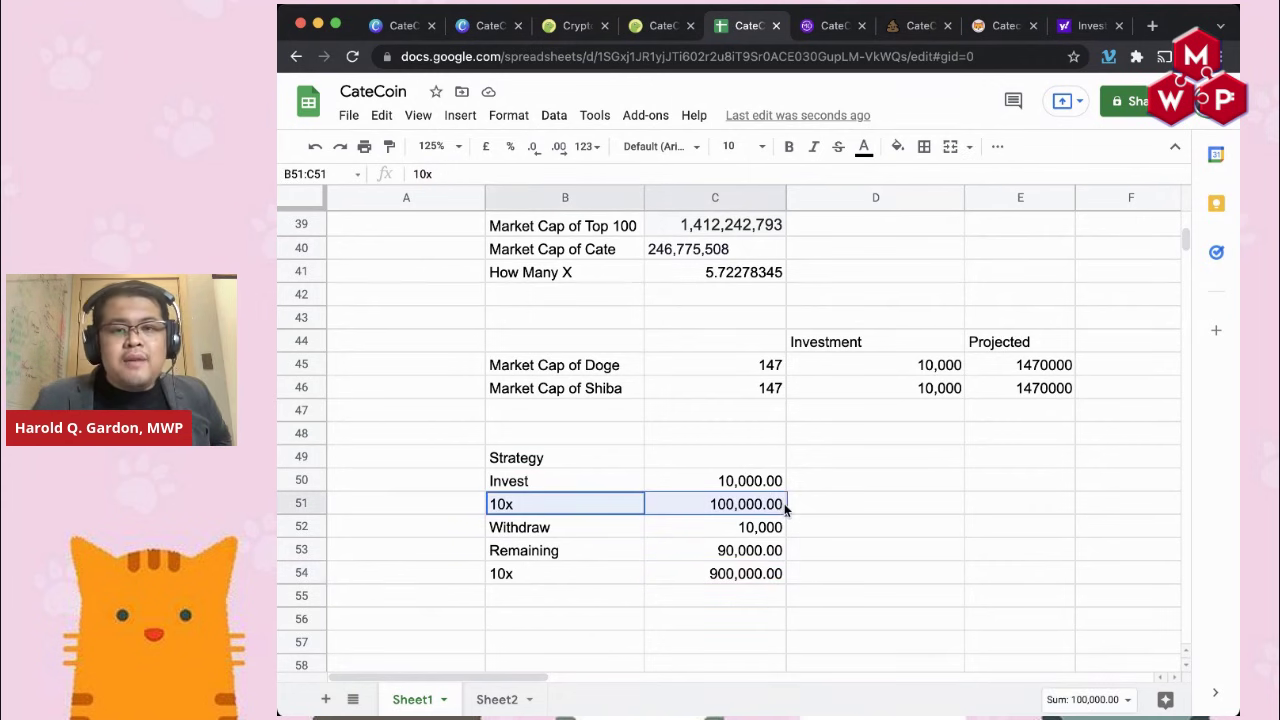
left_click(831, 502)
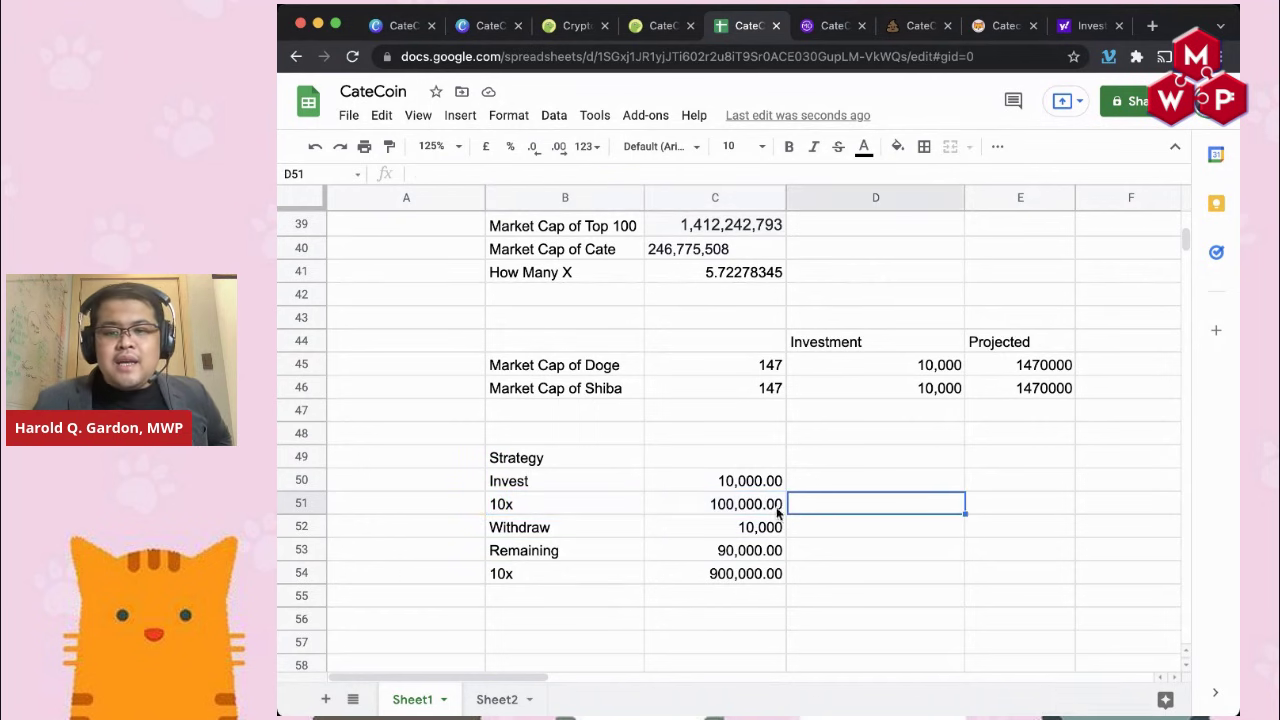
left_click_drag(618, 502, 745, 512)
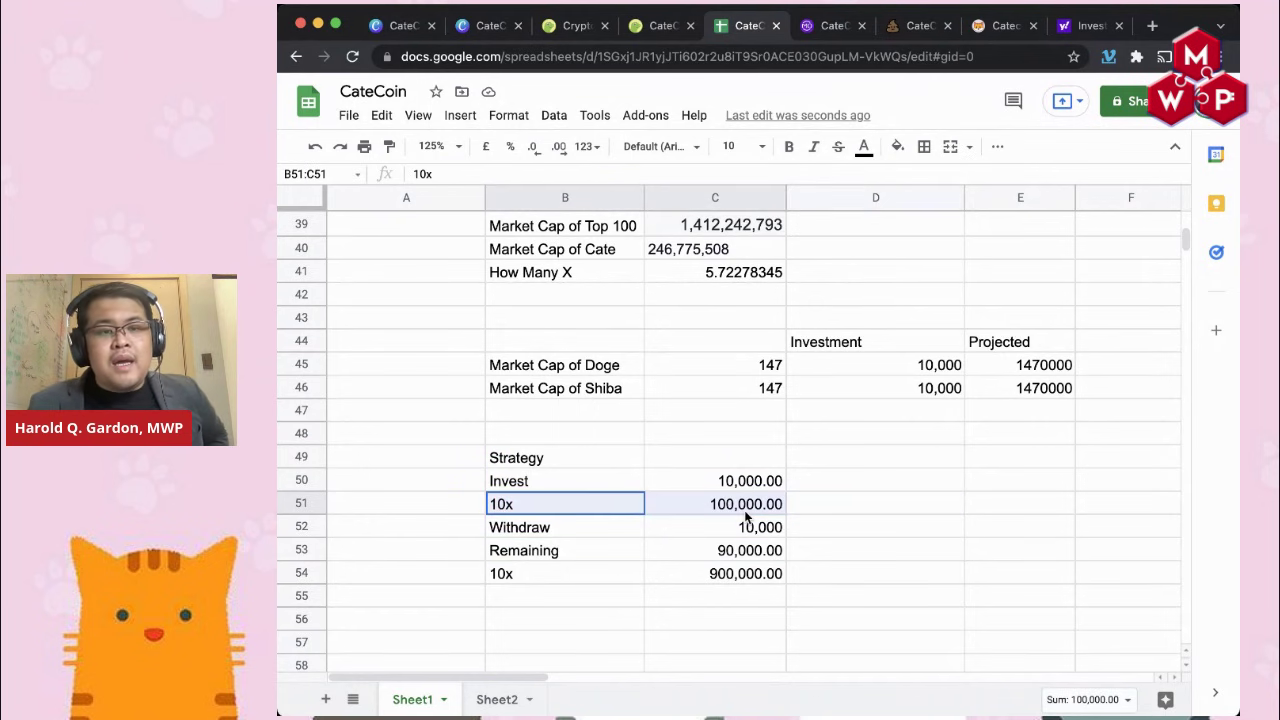
left_click_drag(640, 527, 751, 527)
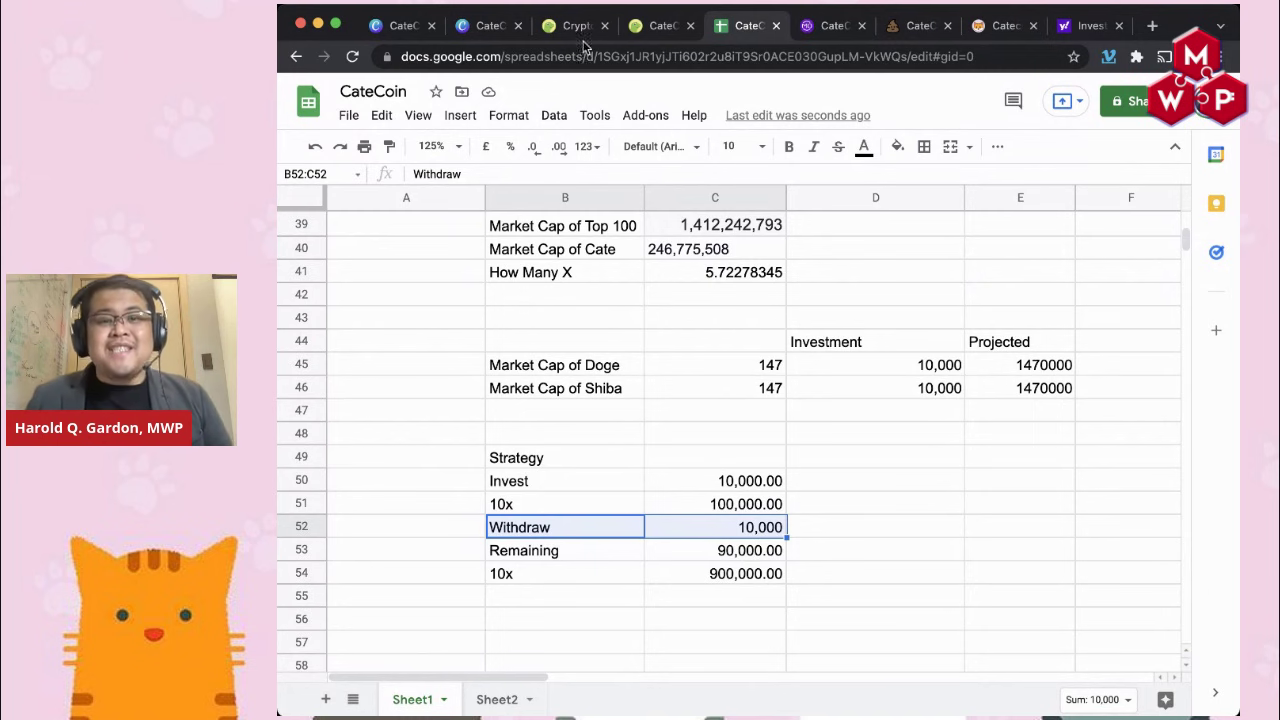
Step: Switch to the Canva presentation and advance from the "RISKY???" slide to the one with 10,000, 100,000 and 1,000,000
left_click(490, 25)
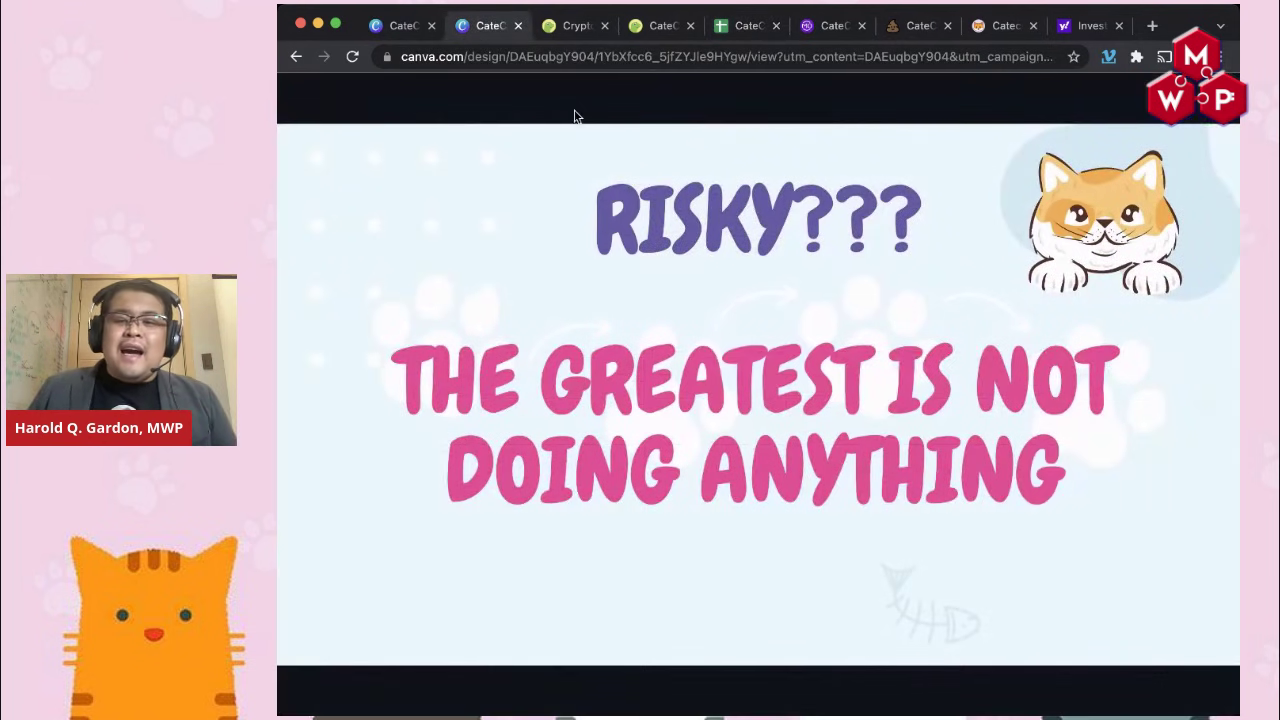
left_click(1200, 398)
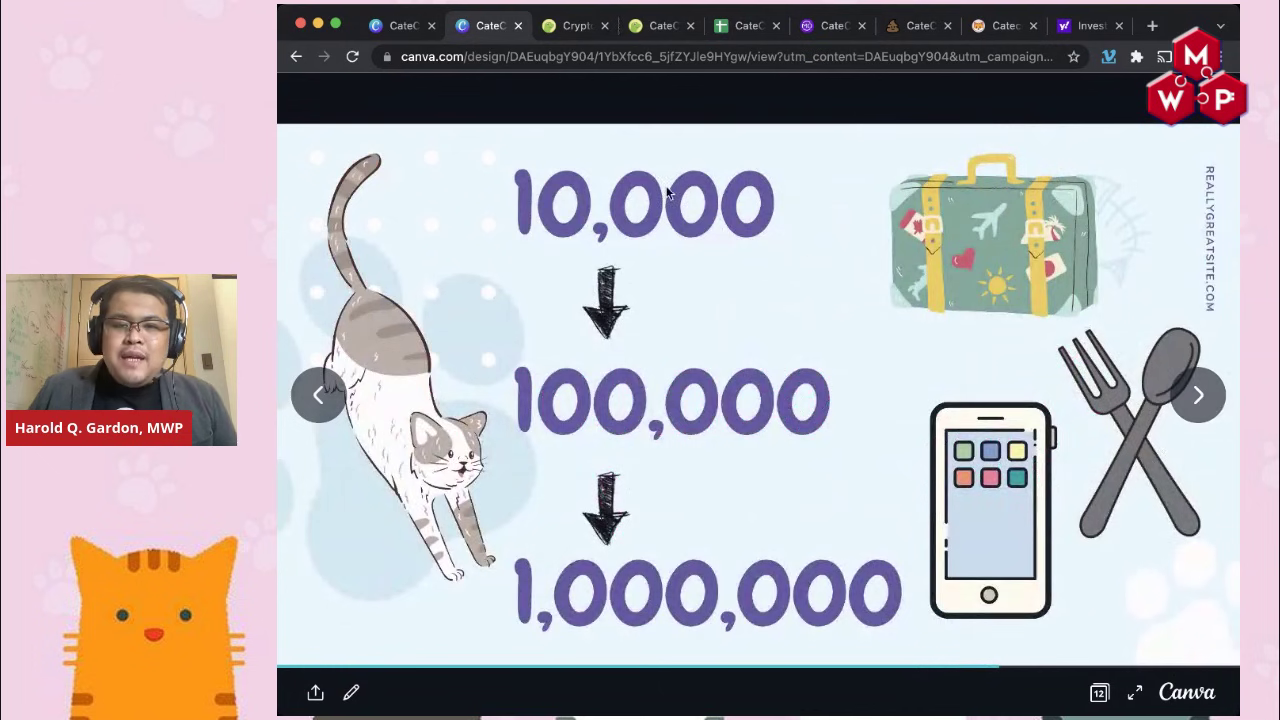